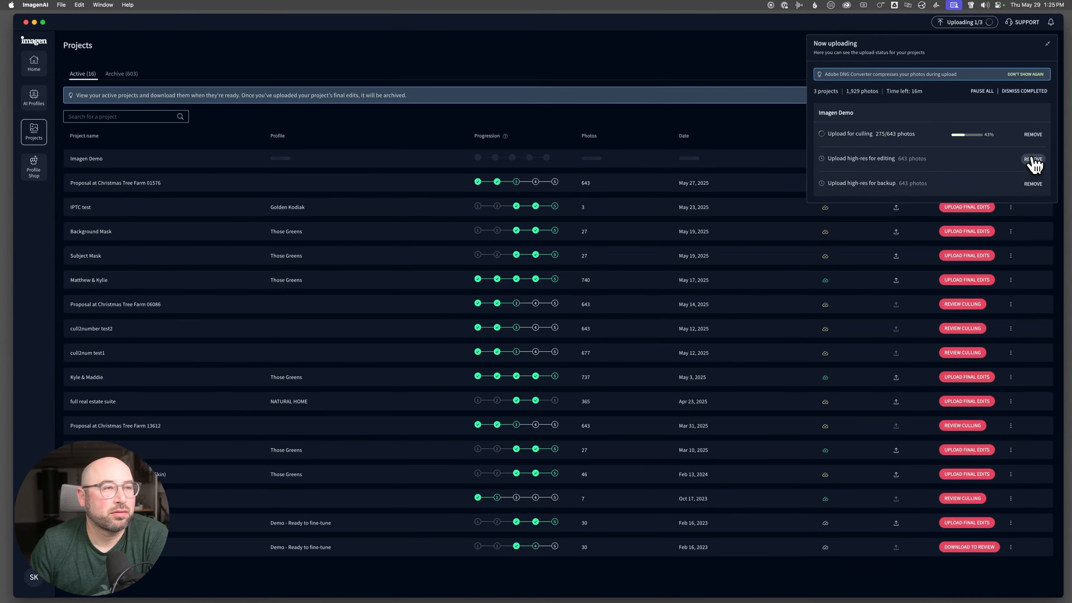
- Remove the high-res editing and high-res backup uploads of the Imagen Demo project from the upload queue
left_click(1032, 159)
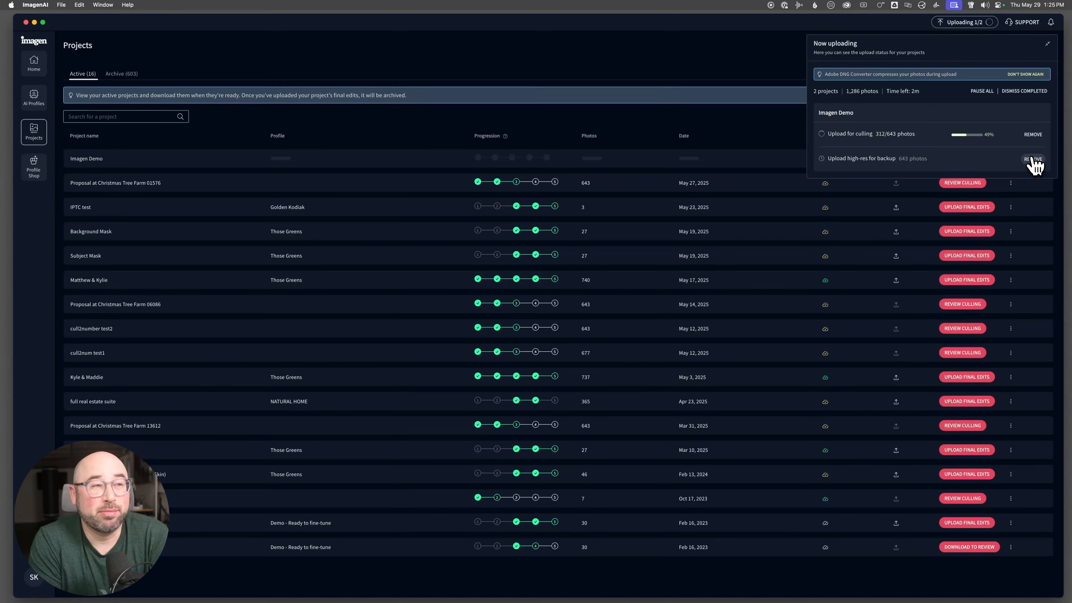
left_click(1033, 159)
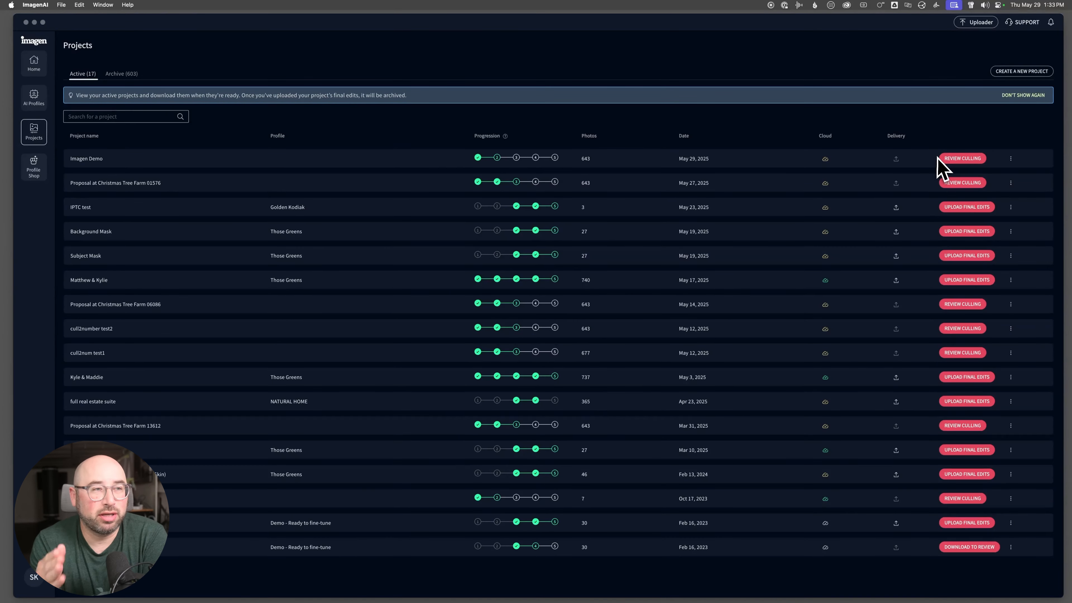
- Open the Imagen Demo project's culling results for review and dismiss the results summary
left_click(972, 159)
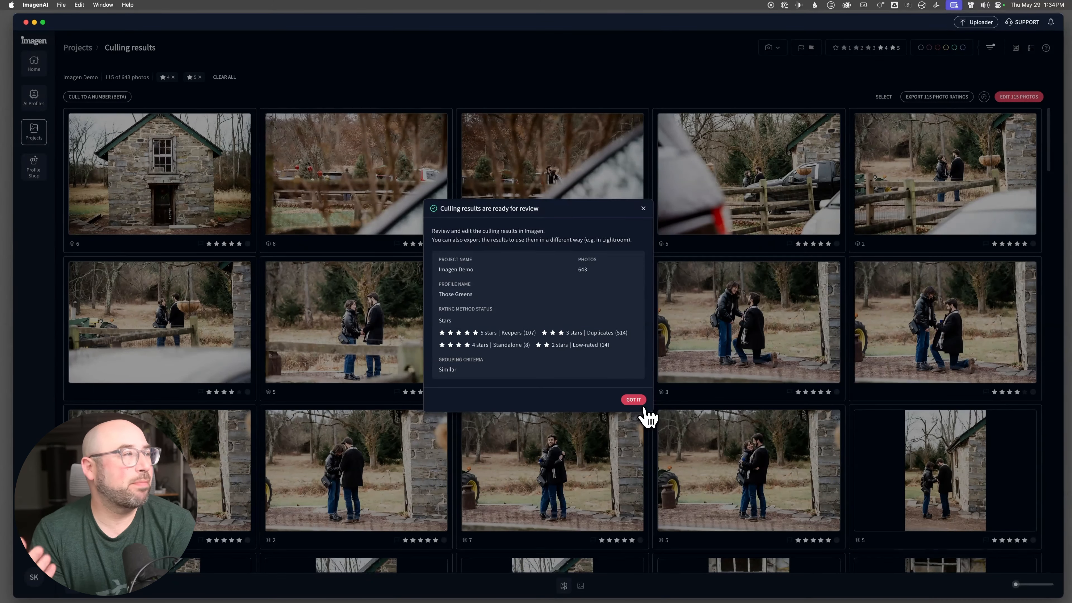
left_click(634, 400)
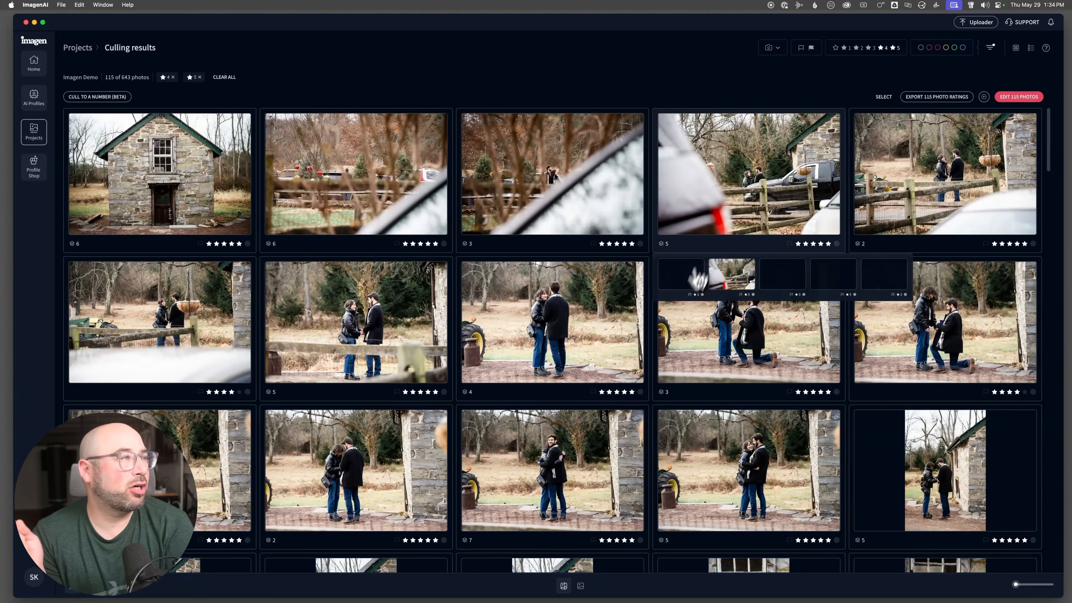
- Look over the culled photo grid, filtering out the 4-star photos briefly and including them again
mouse_move(1017, 585)
left_mouse_down()
mouse_move(1043, 585)
mouse_move(1016, 586)
left_mouse_up()
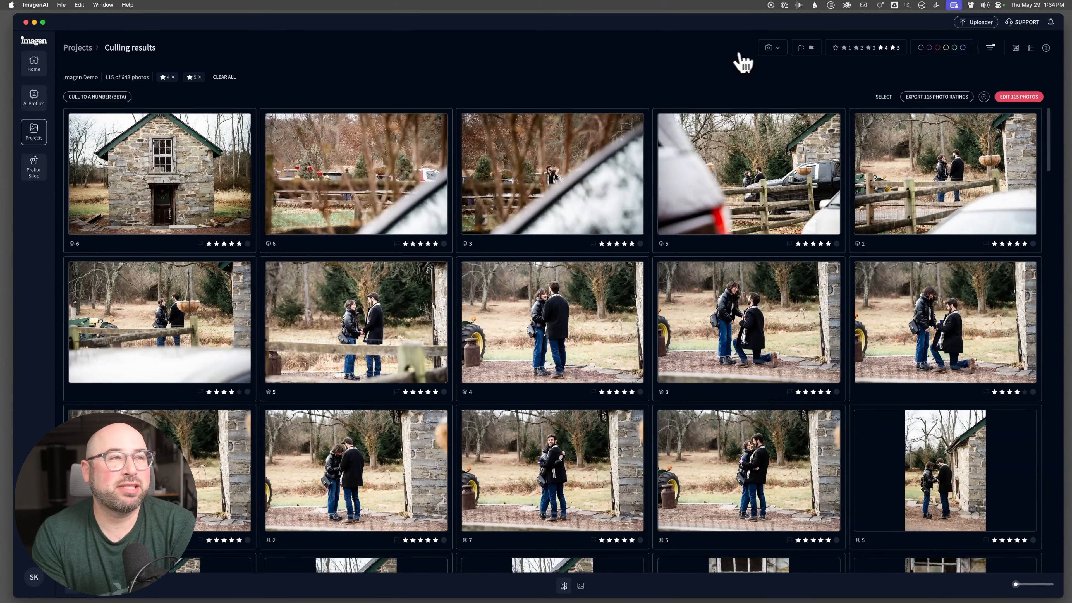
scroll(427, 196, "down", 3)
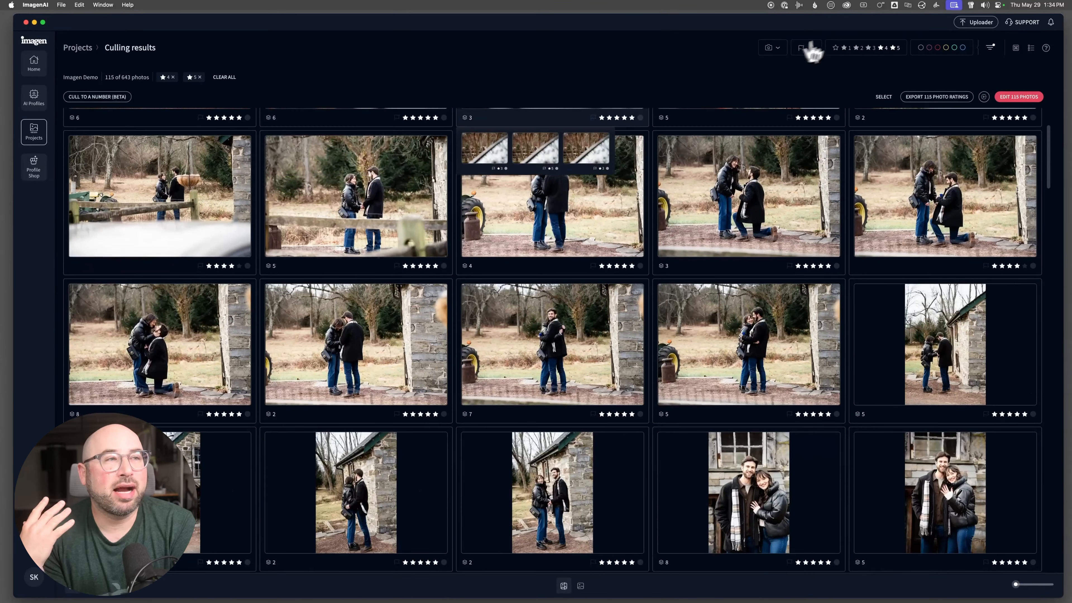
left_click(883, 47)
left_click(883, 48)
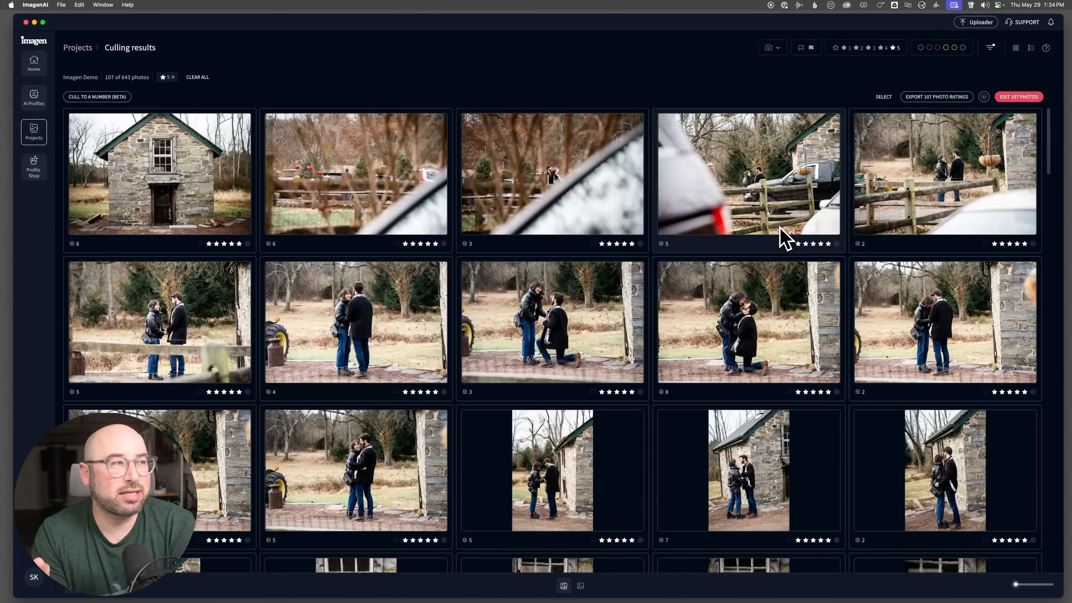
- Enlarge the third group's photo, step through the following keepers one by one, and return to the grid
double_click(587, 207)
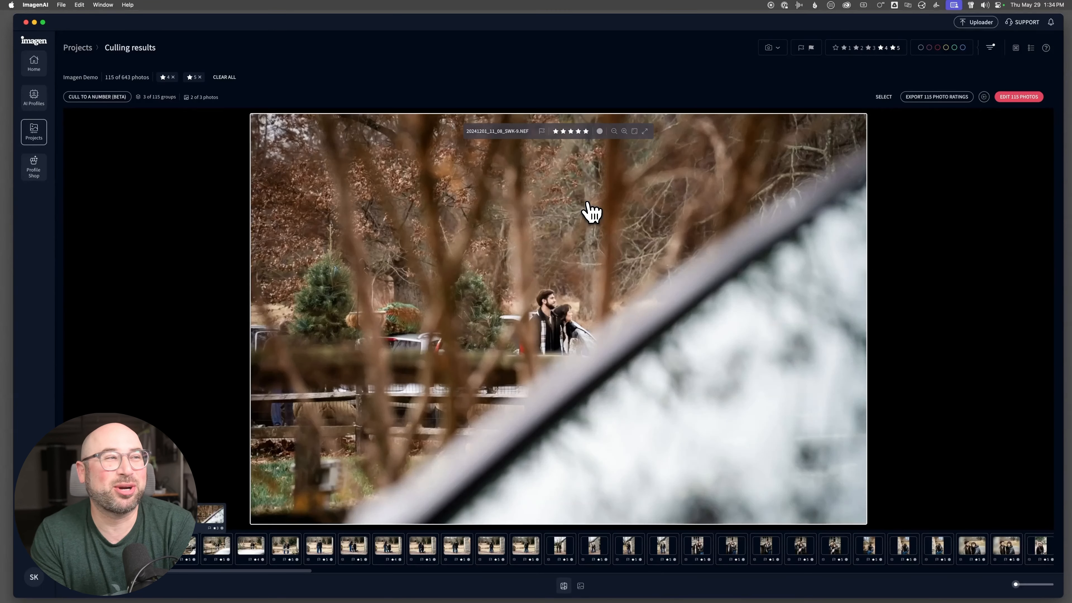
key("Right")
key("Right")
key("Right")
key("Right")
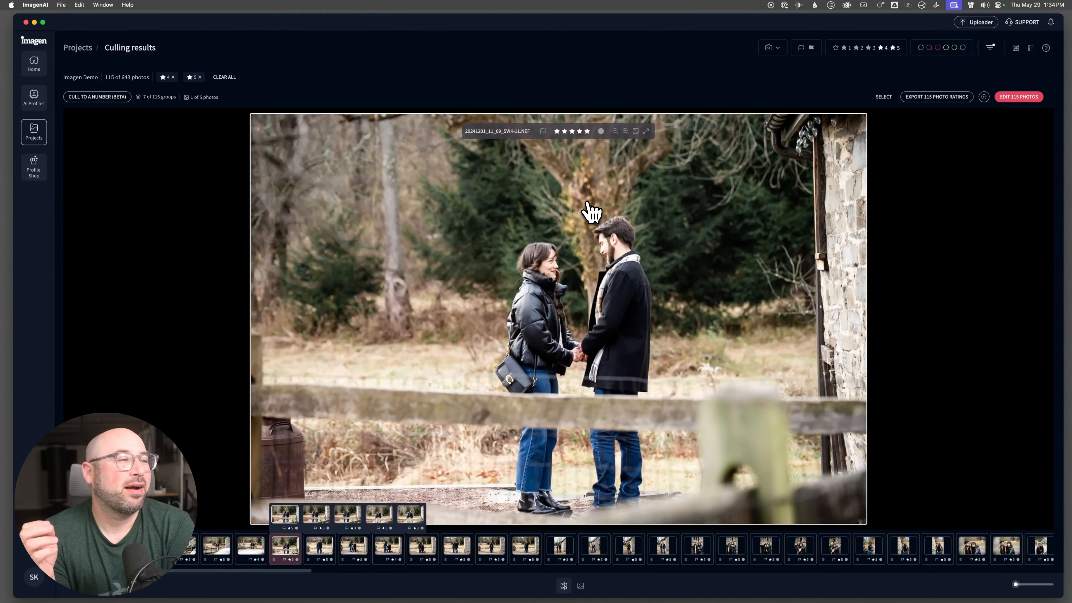
double_click(588, 206)
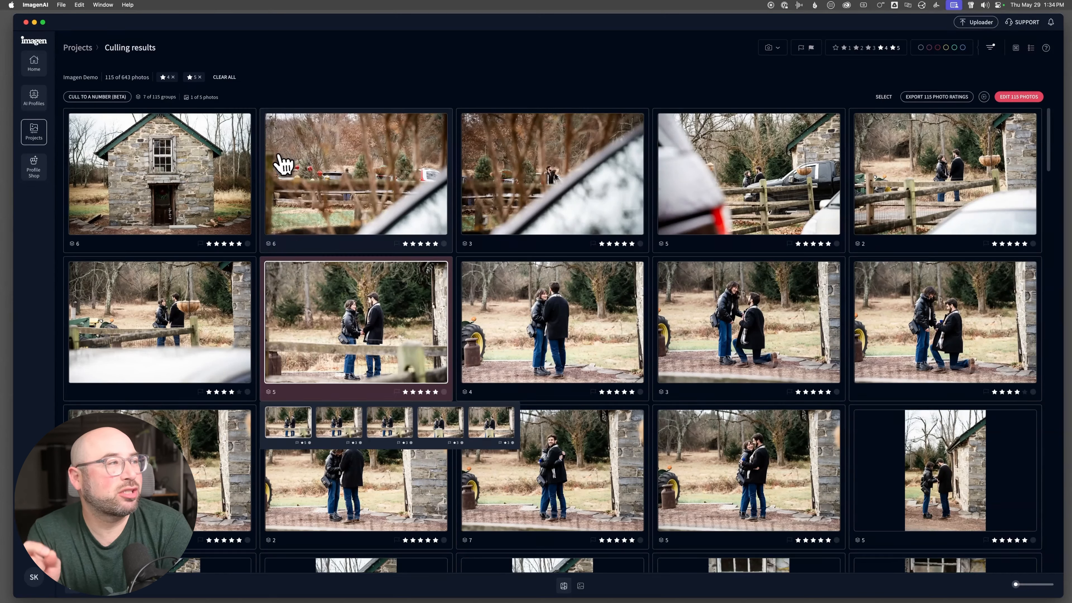
- Lower the ratings of the stone house photo and the first fence photo to drop them from the 4- and 5-star keepers
left_click(207, 180)
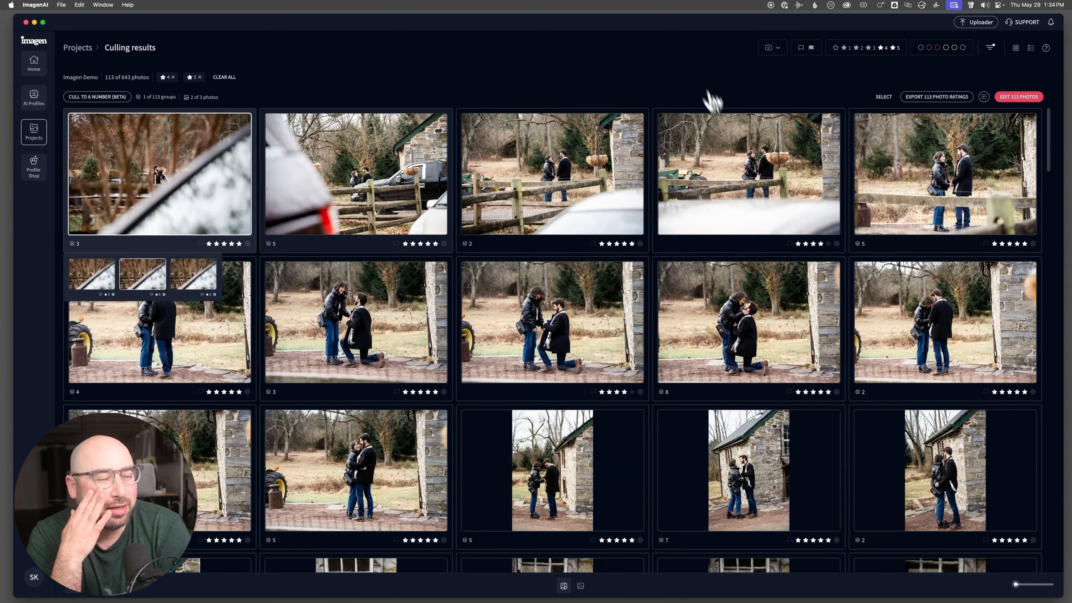
scroll(742, 234, "down", 2)
scroll(741, 232, "up", 2)
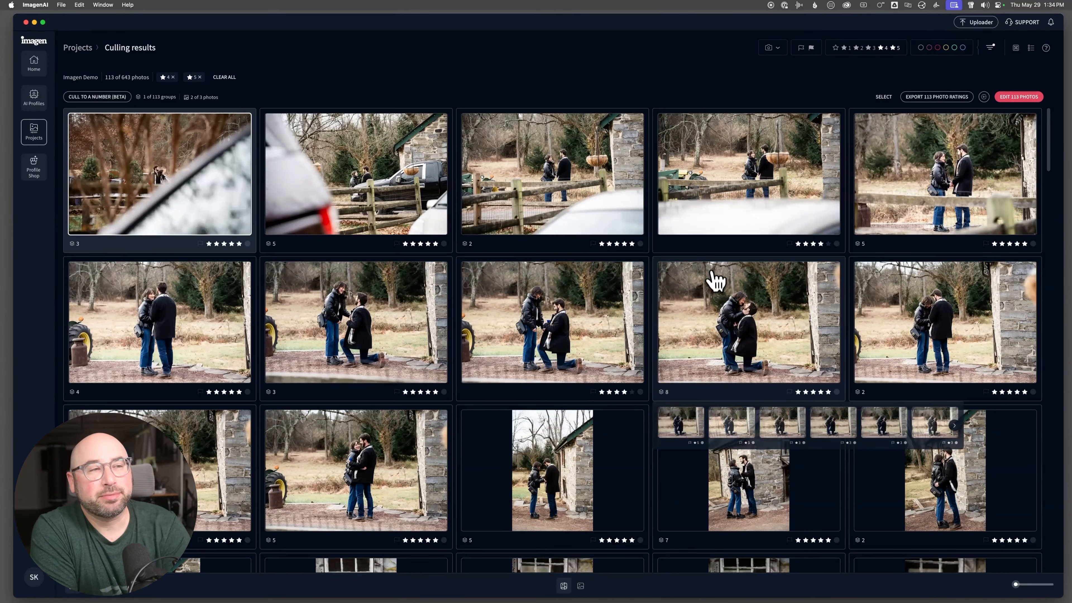
- View the remaining 4- and 5-star keepers at full size from the first group onward, and go back to the grid
key("space")
key("Right")
key("Right")
key("Right")
key("Right")
key("Right")
key("Right")
key("Right")
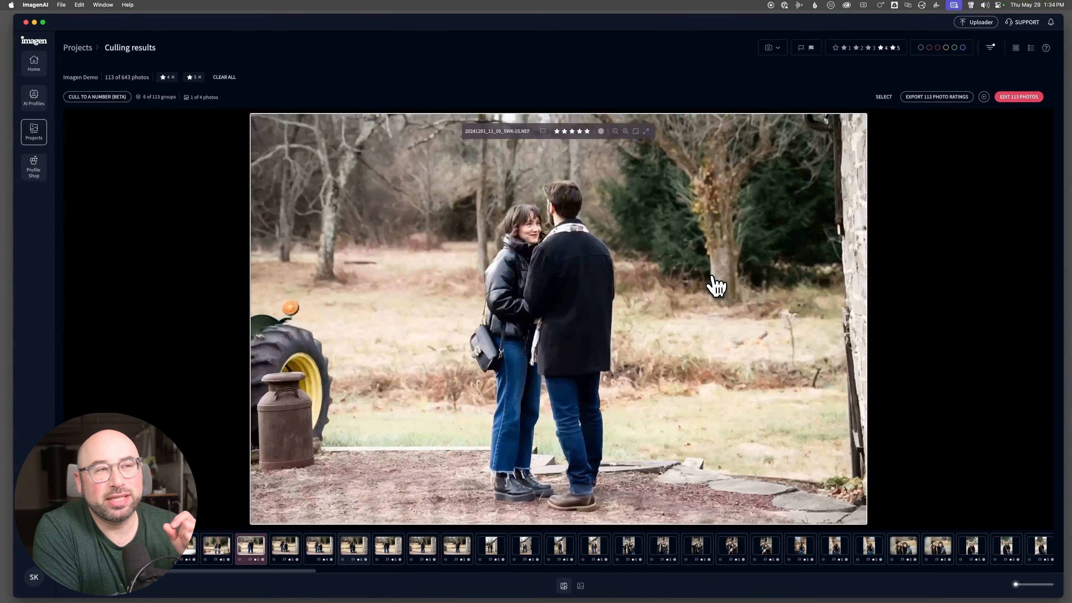
key("space")
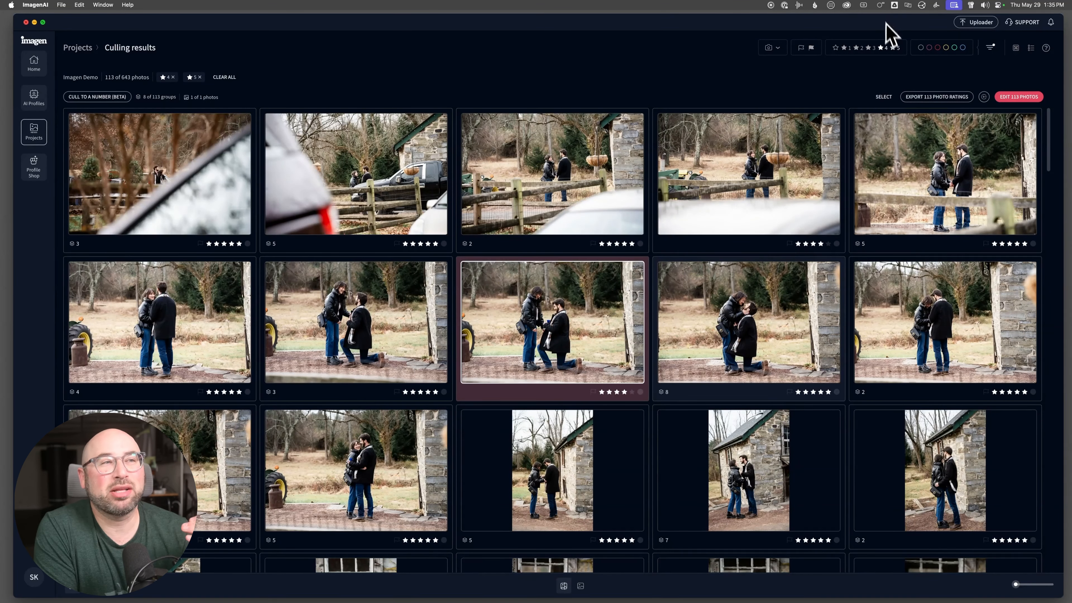
- Filter the culling results to only the 3-star duplicates and look through their groups
left_click(893, 50)
left_click(894, 49)
left_click(868, 50)
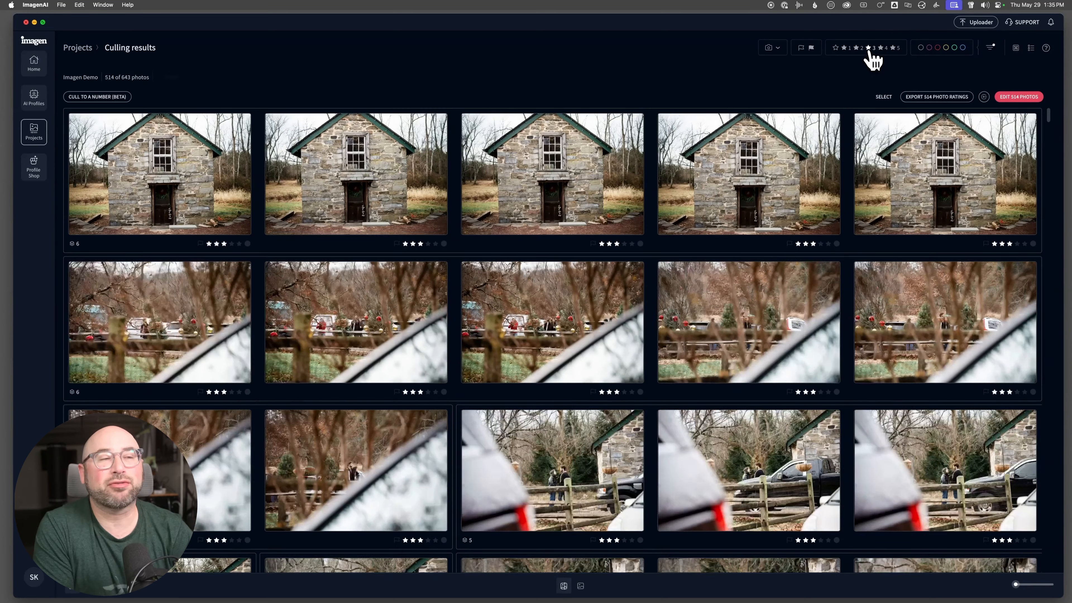
scroll(801, 295, "down", 3)
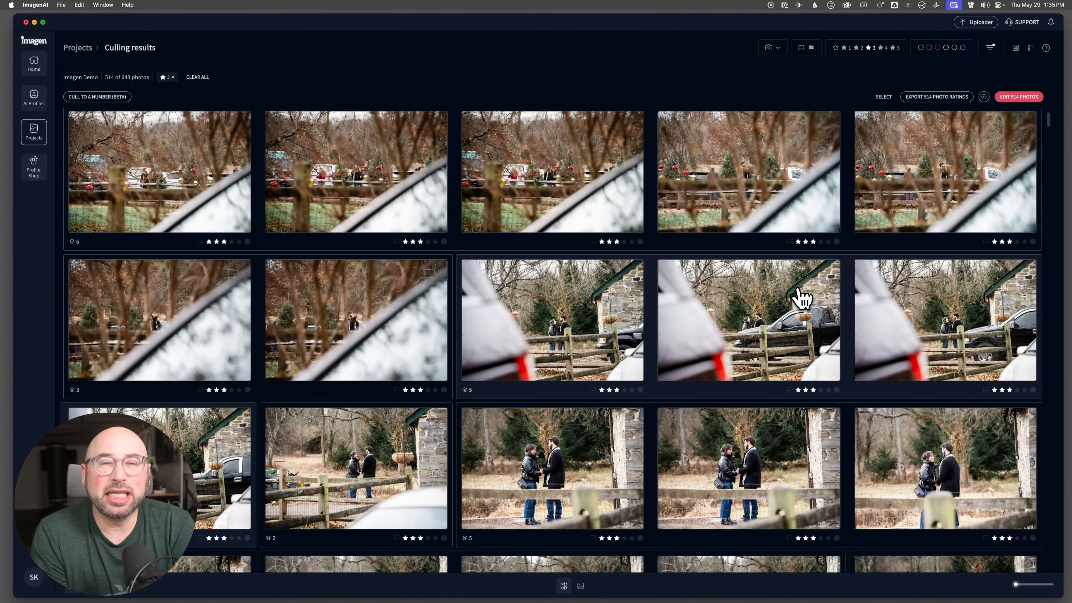
left_click(749, 319)
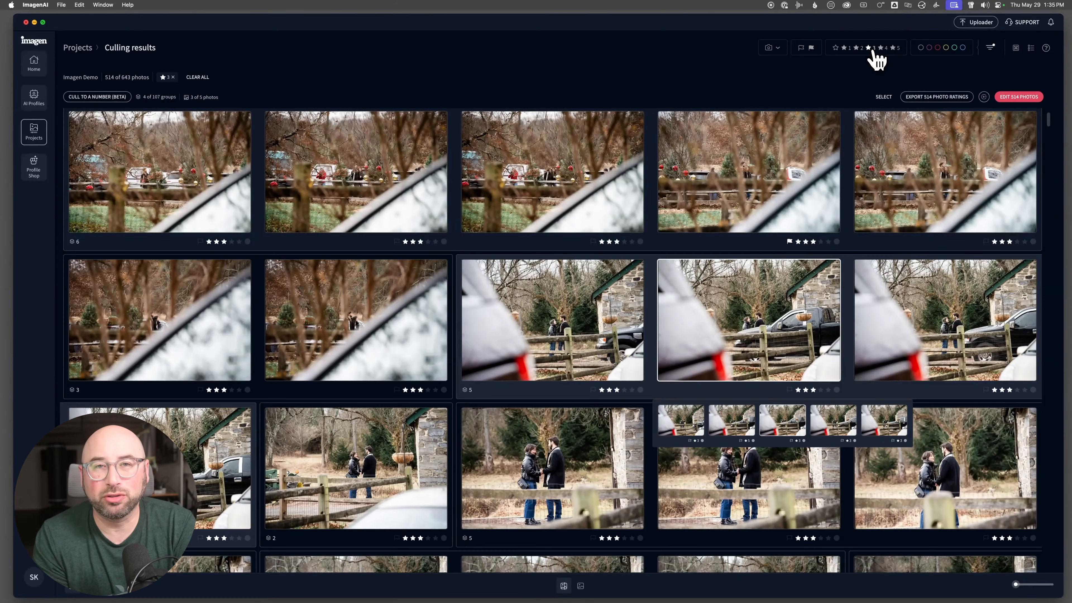
scroll(830, 260, "down", 5)
scroll(829, 260, "down", 5)
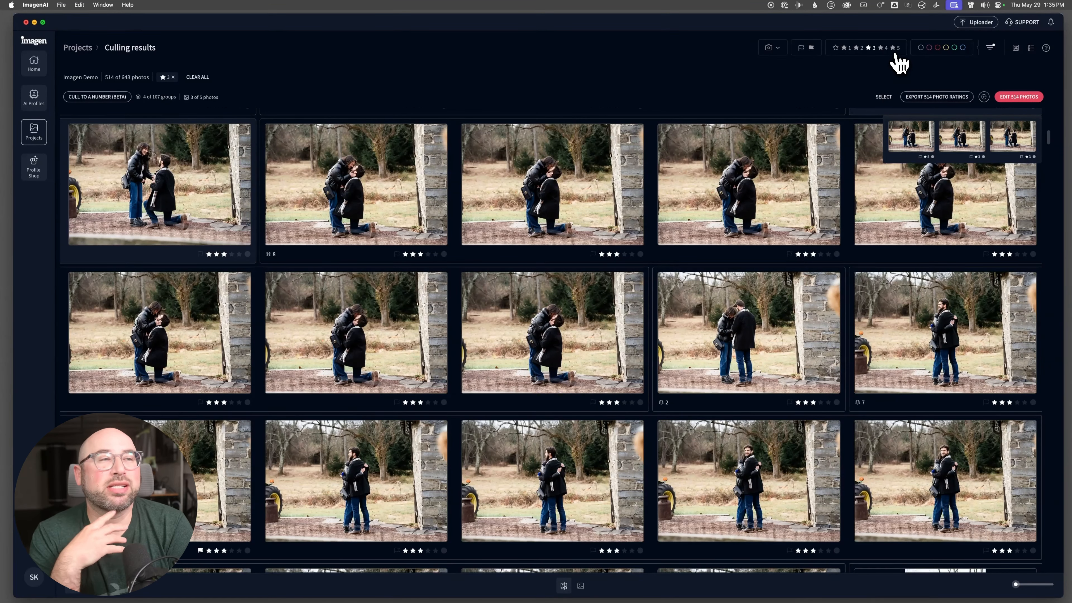
- Change the star filter to show the 4- and 5-star photos, and narrow it to only the 5-star keepers
left_click(882, 47)
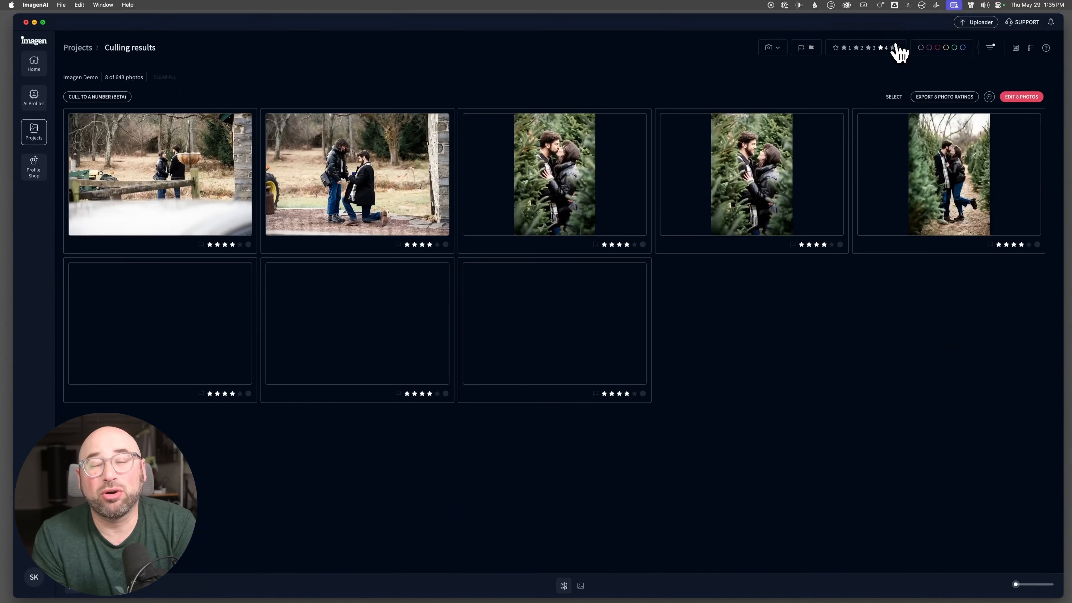
left_click(895, 47)
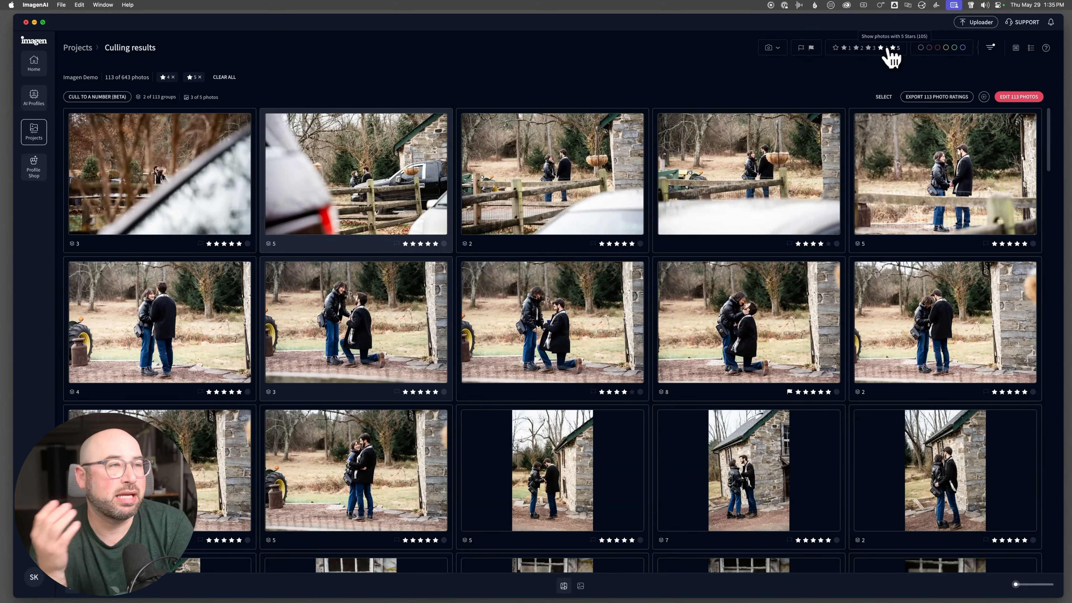
left_click(881, 47)
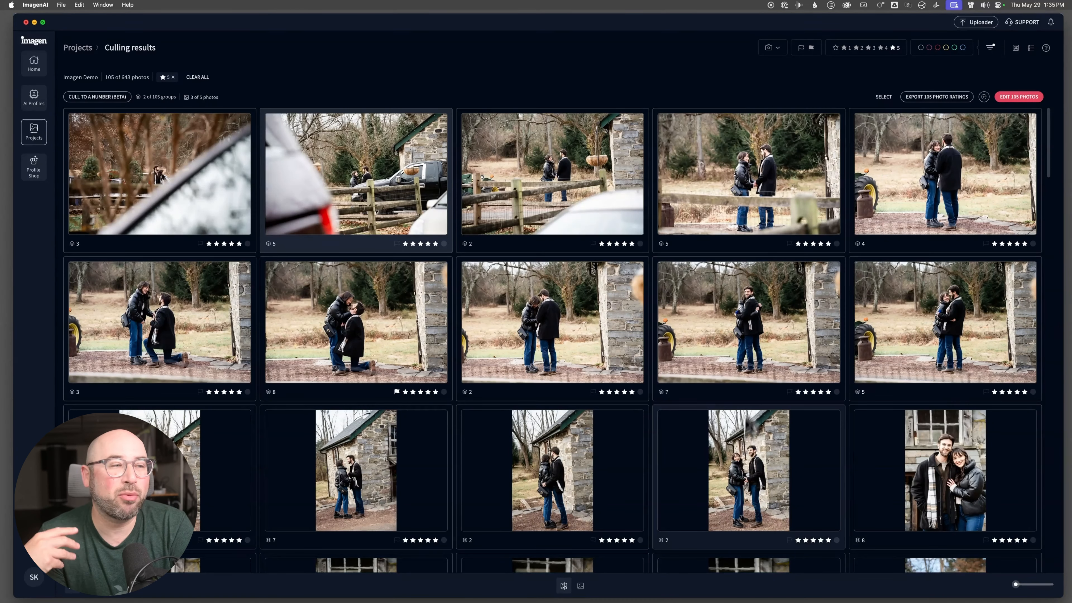
- Display the original unedited versions of the 5-star keepers and compare them with the edited previews
left_click(581, 586)
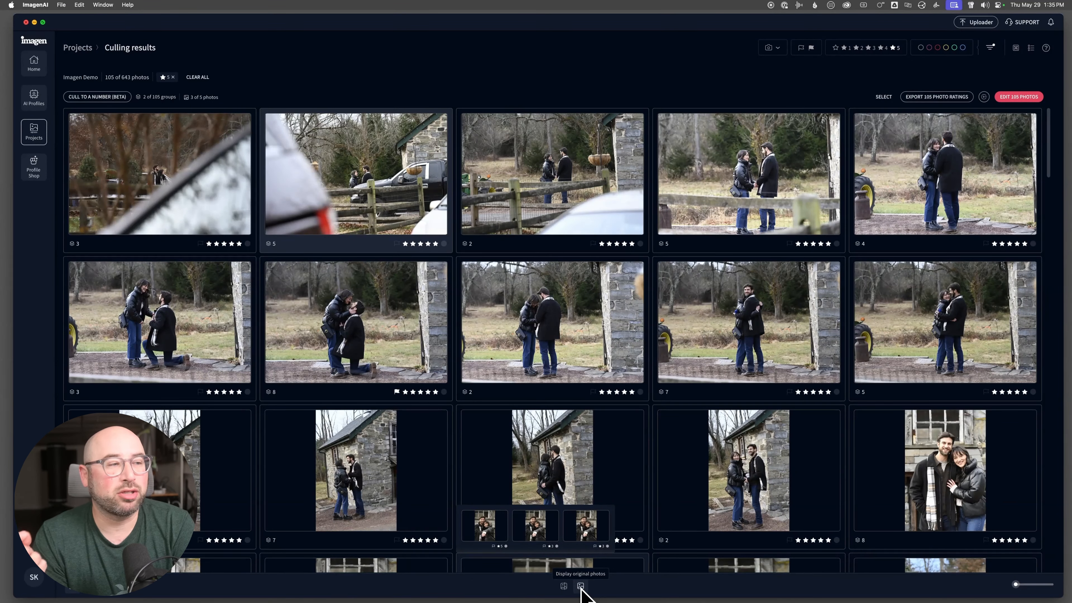
scroll(723, 342, "down", 15)
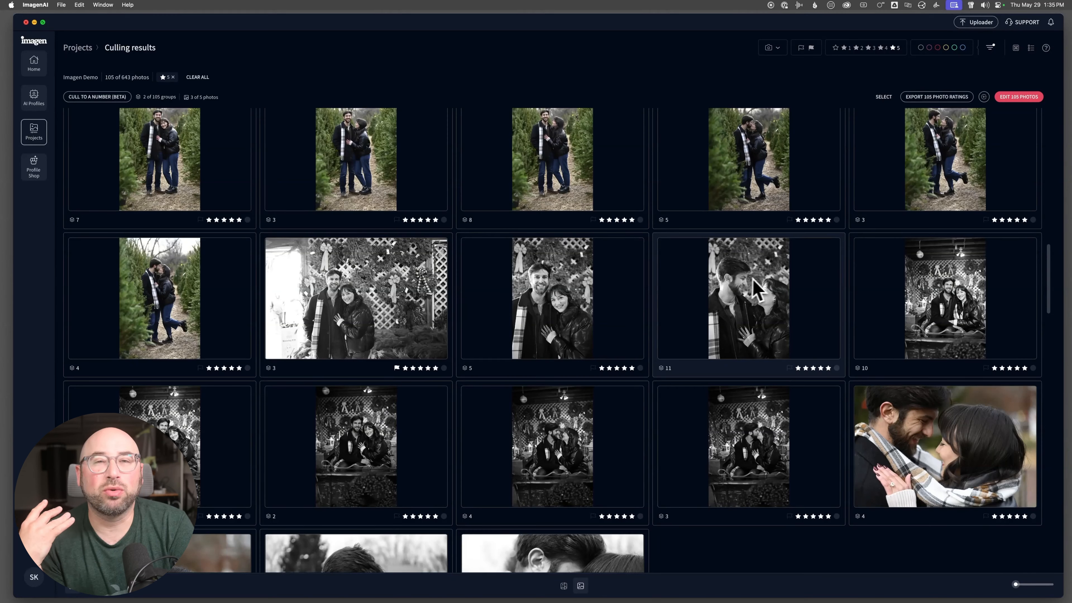
key("backslash")
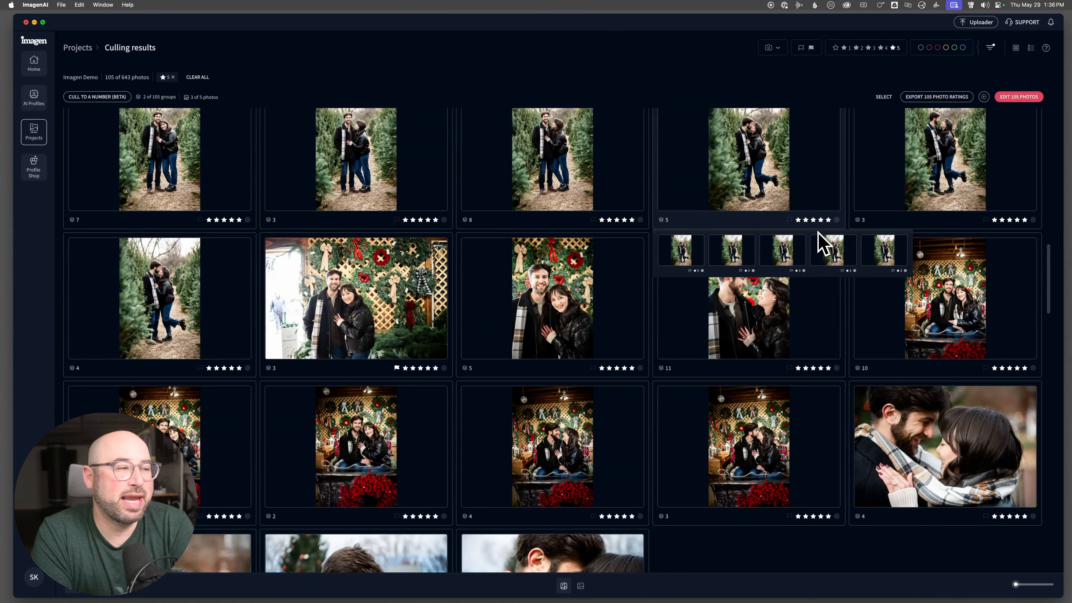
scroll(862, 195, "up", 15)
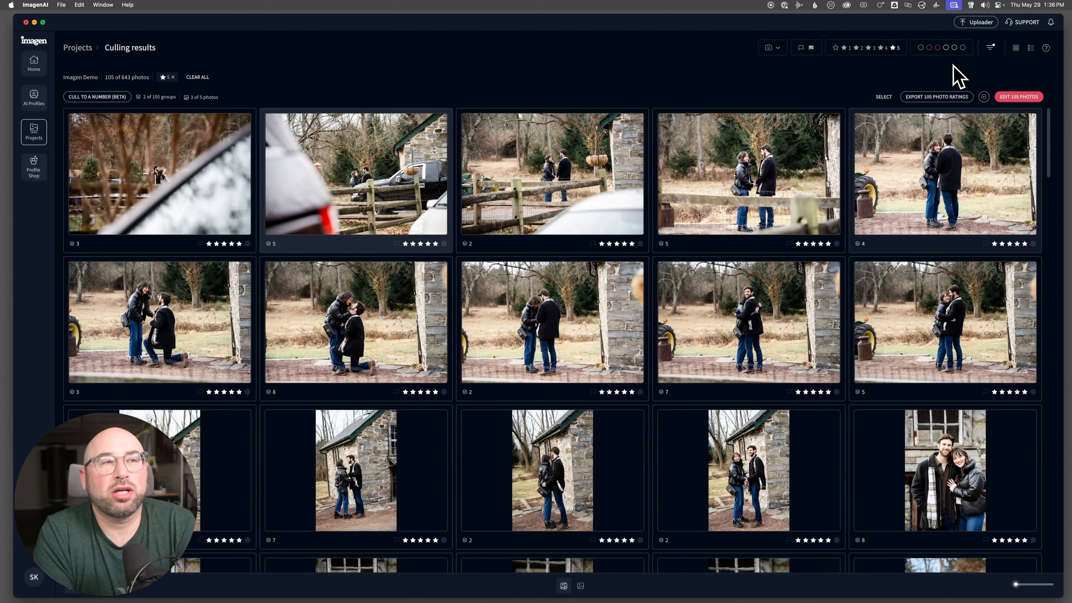
- Send all photos in the current 5-star filter view for editing and choose the Those Greens AI profile
left_click(1011, 99)
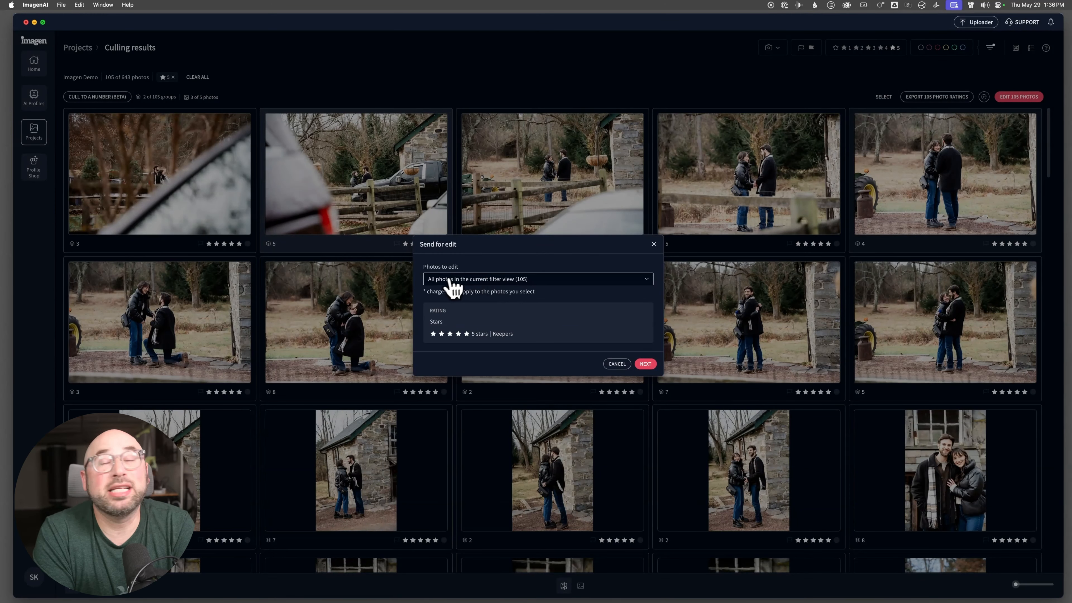
left_click(646, 365)
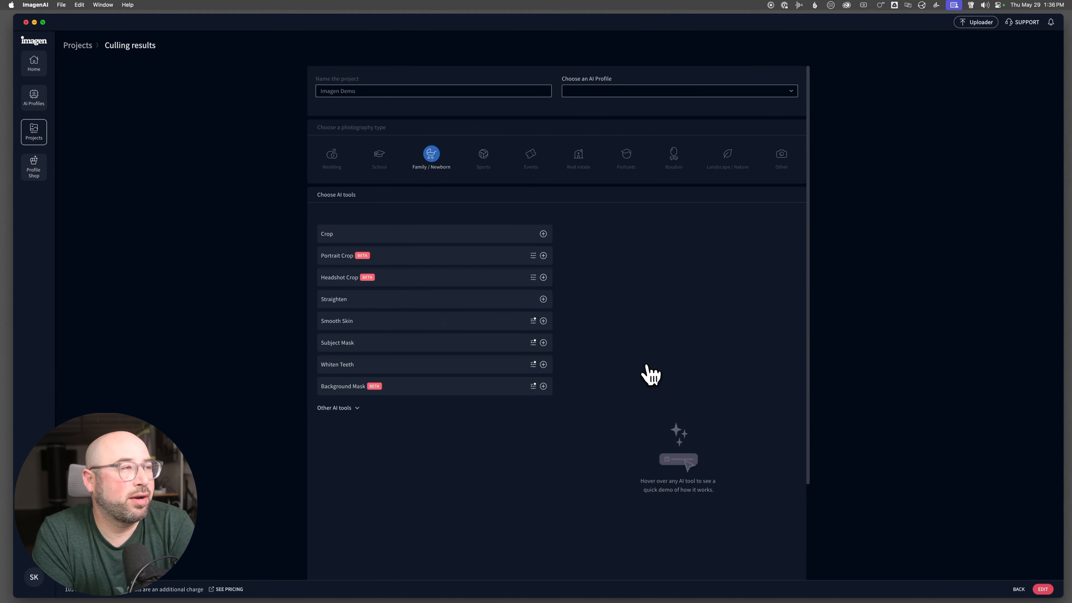
left_click(604, 92)
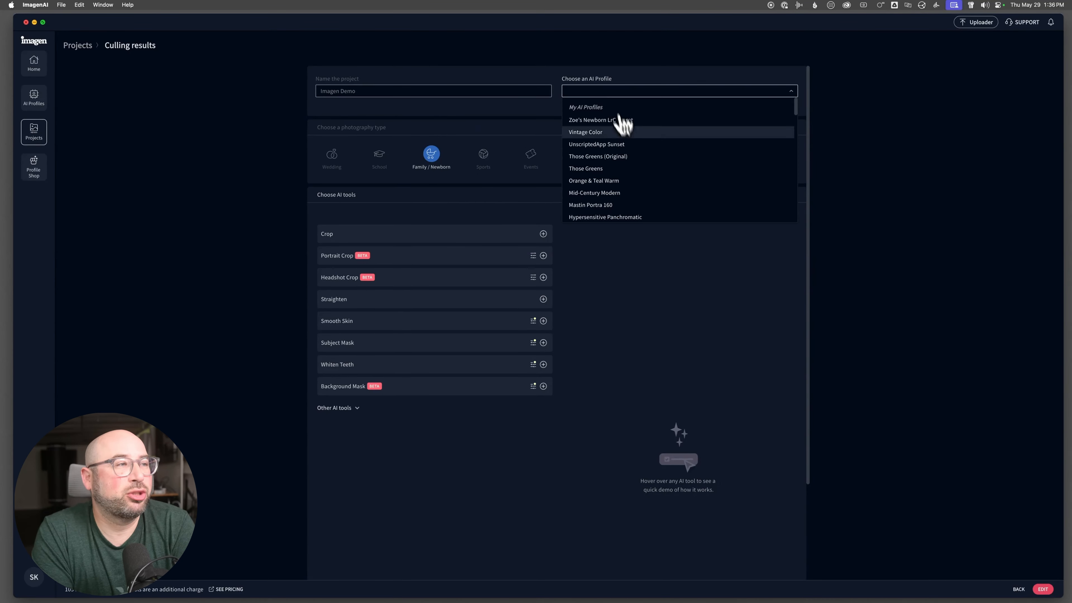
left_click(635, 171)
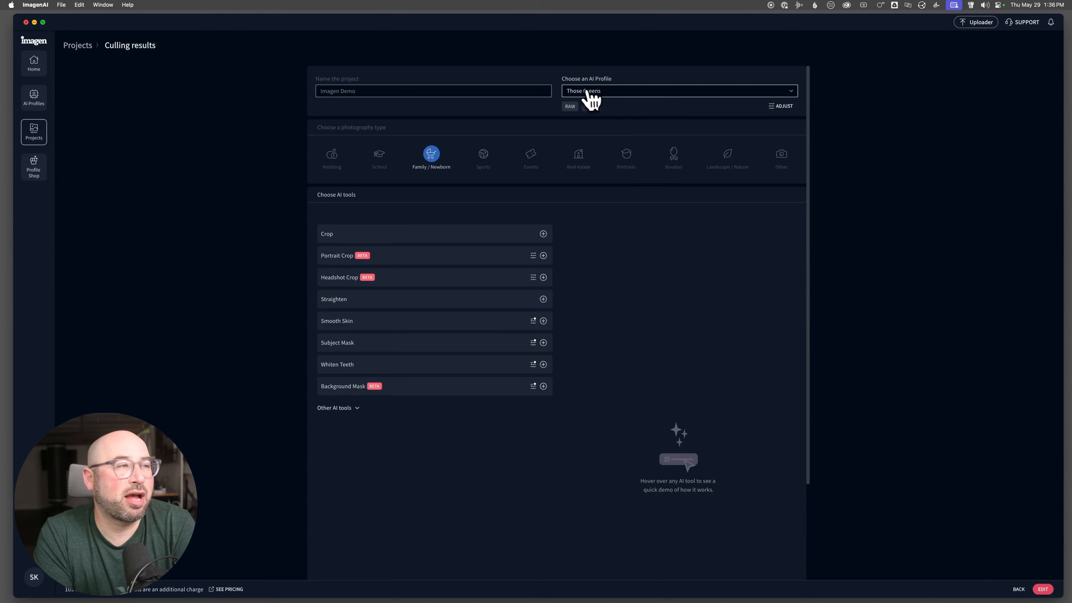
- Review the AI tool demos and add Straighten, Smooth Skin and Whiten Teeth to the edit
mouse_move(544, 301)
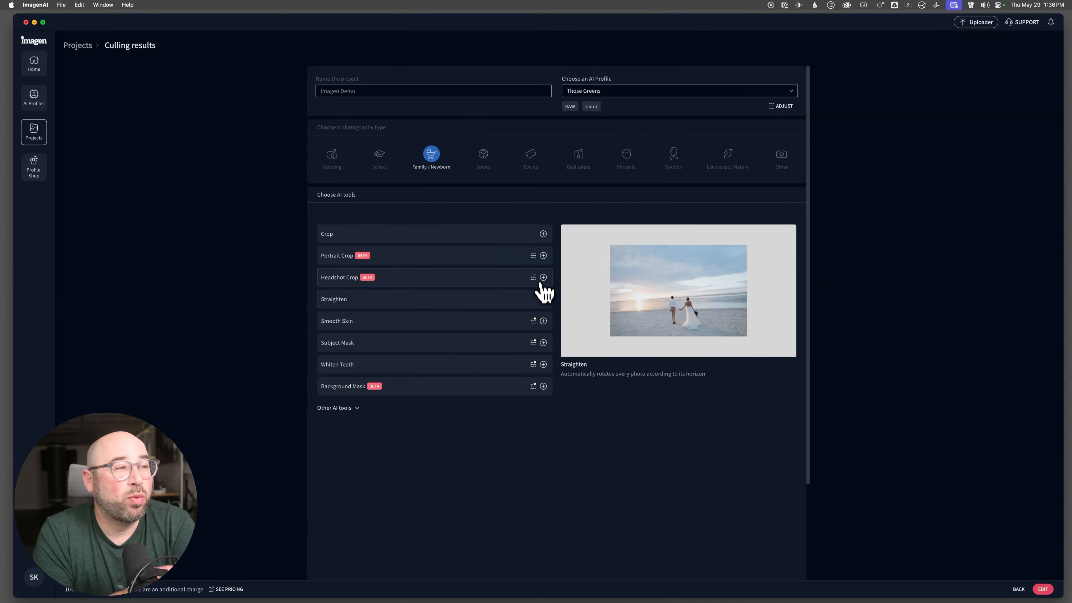
mouse_move(550, 323)
mouse_move(547, 389)
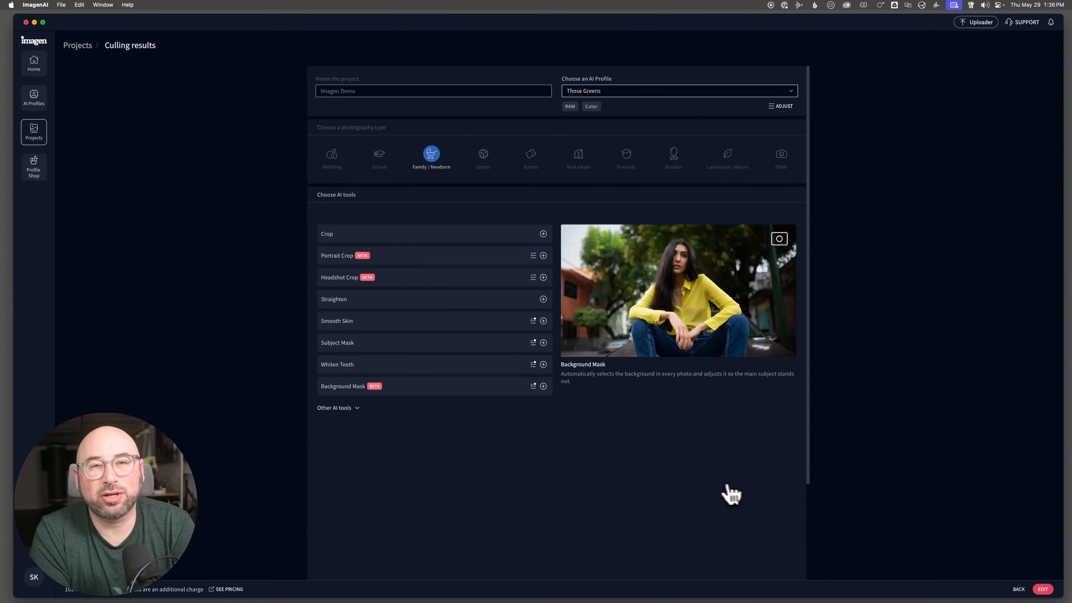
left_click(544, 299)
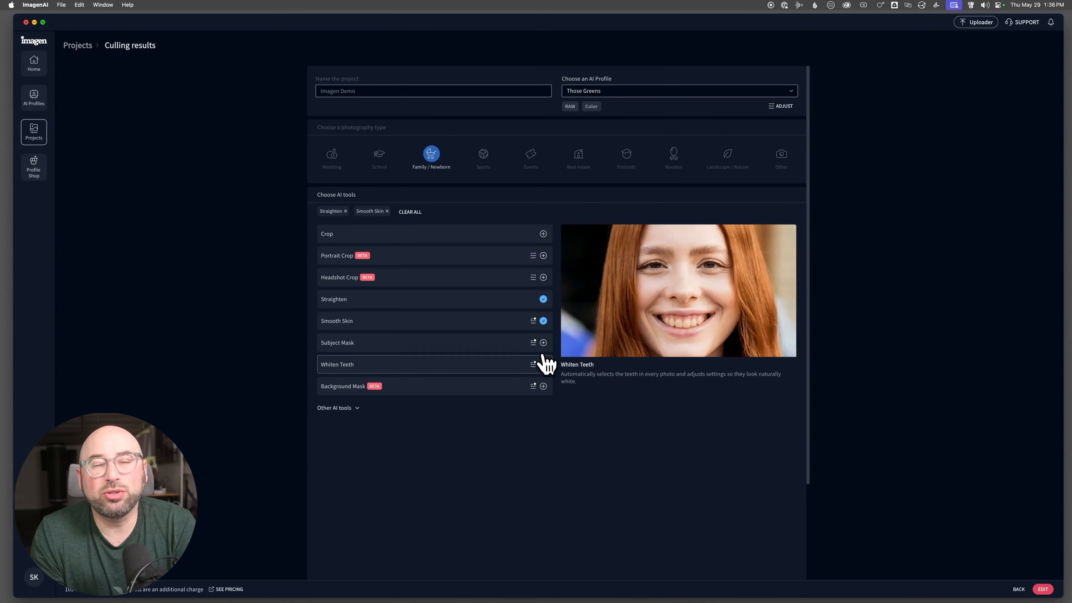
left_click(543, 362)
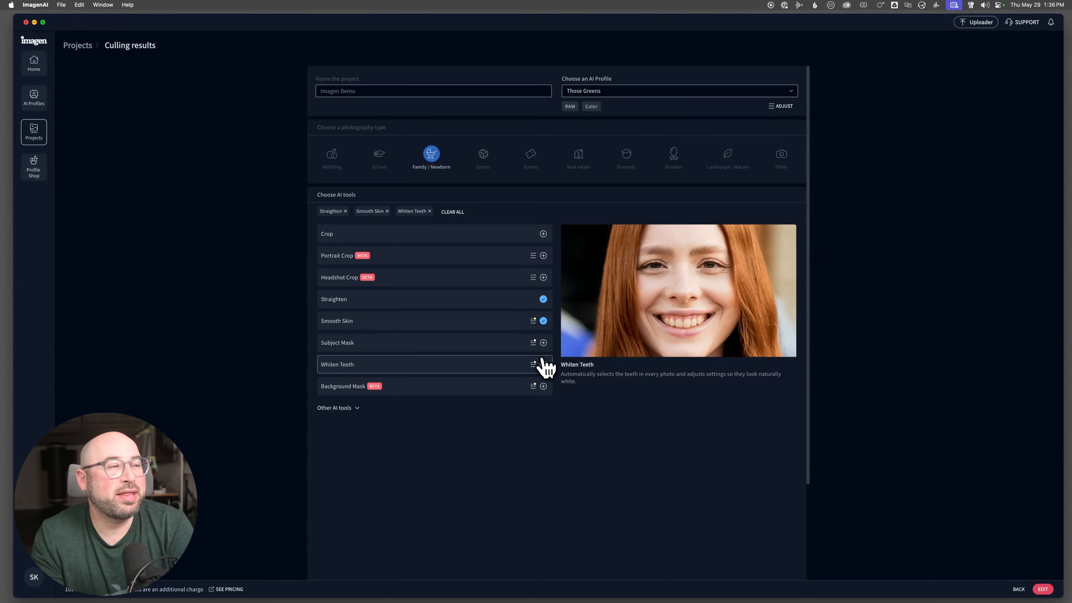
- Remove the Whiten Teeth, Smooth Skin and Straighten tools from the edit
left_click(543, 363)
left_click(544, 316)
left_click(544, 300)
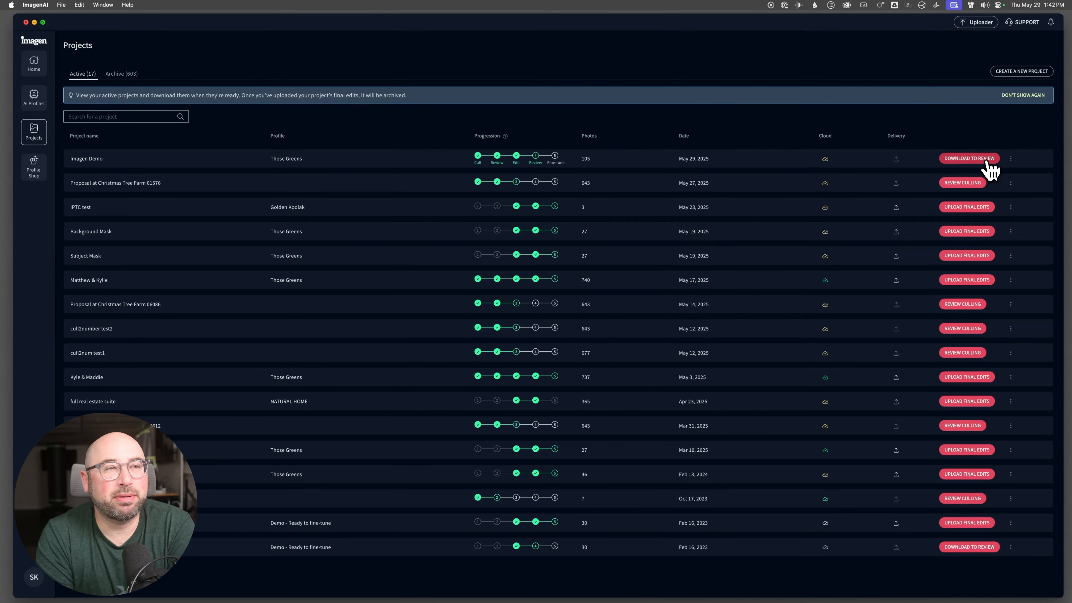
- Download the Imagen Demo project's edits to the Lightroom Library-v13-3.lrcat catalog, accepting that previous edits get overwritten
left_click(981, 163)
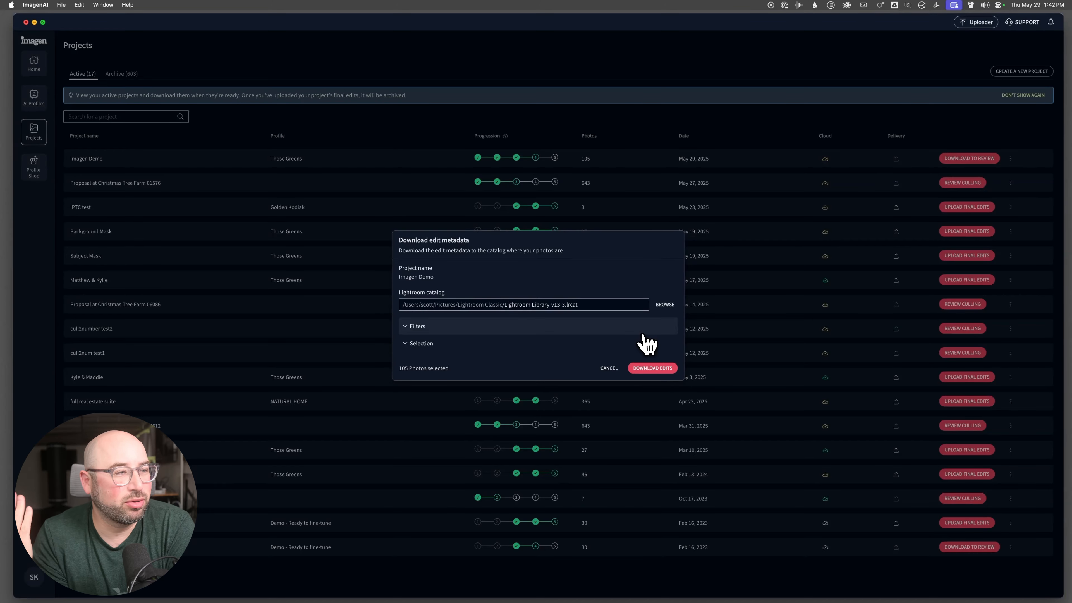
left_click(646, 368)
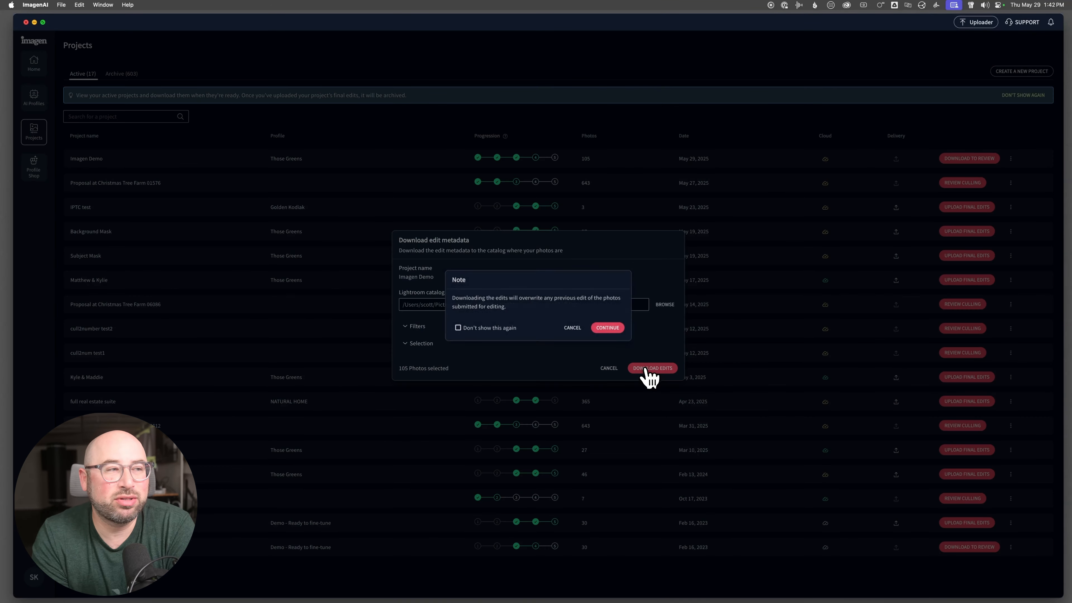
left_click(605, 326)
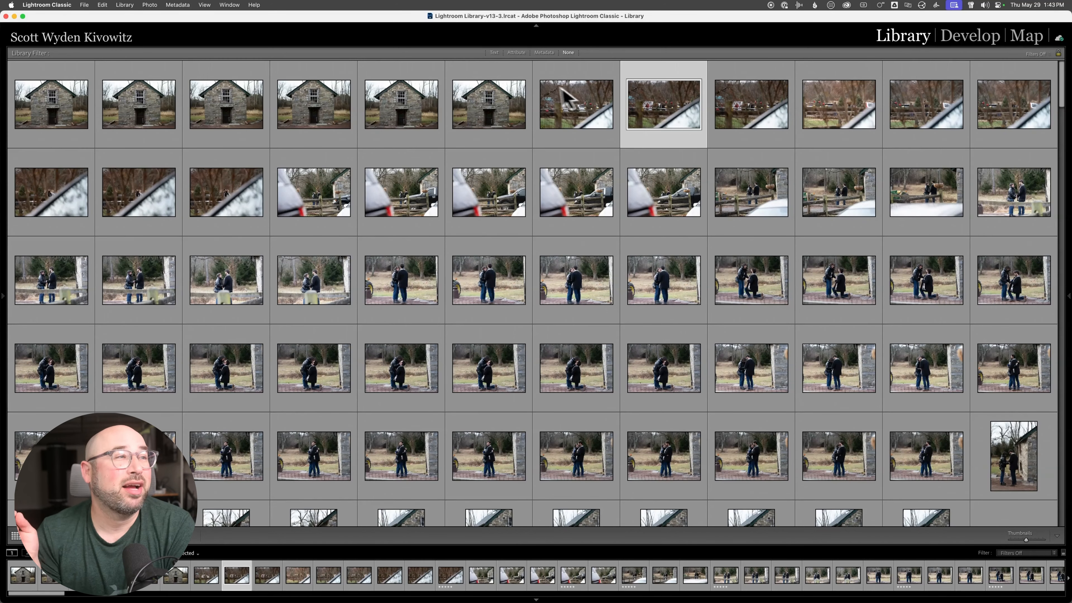
- Switch to Lightroom Classic and filter the library grid by attribute to show only five-star photos
left_click(516, 52)
left_click(516, 52)
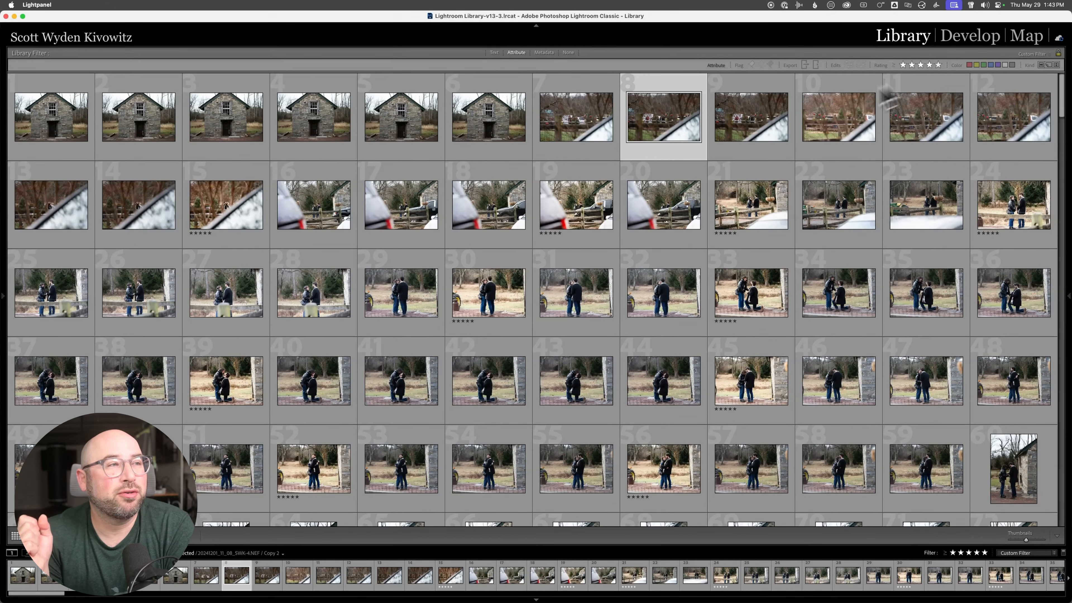
left_click(938, 65)
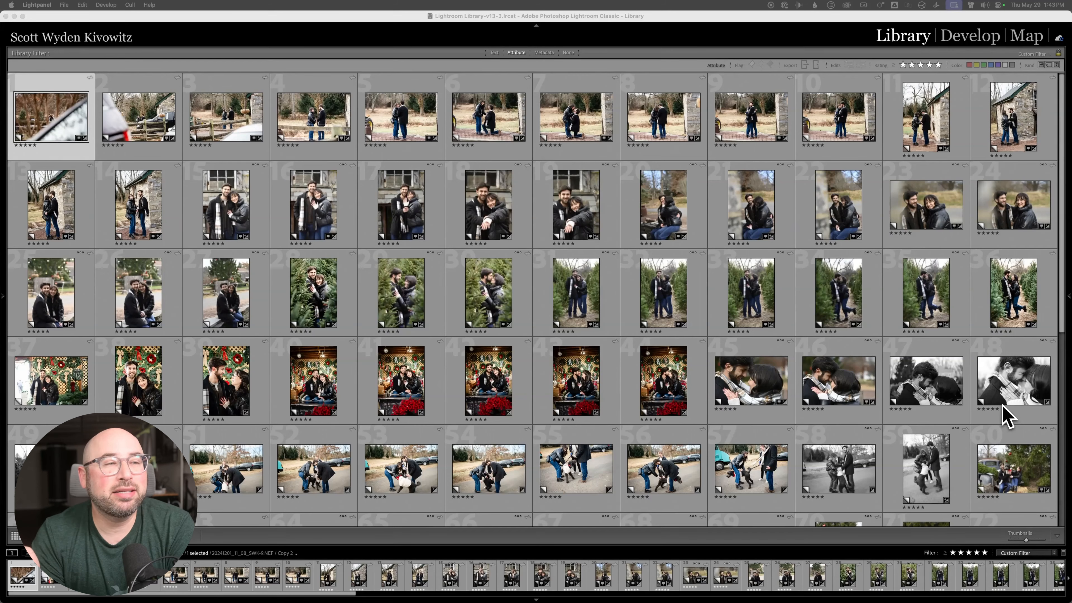
- Review the downloaded edits across the five-star photos and open a hay bale portrait of the couple in the Develop module
scroll(755, 364, "down", 3)
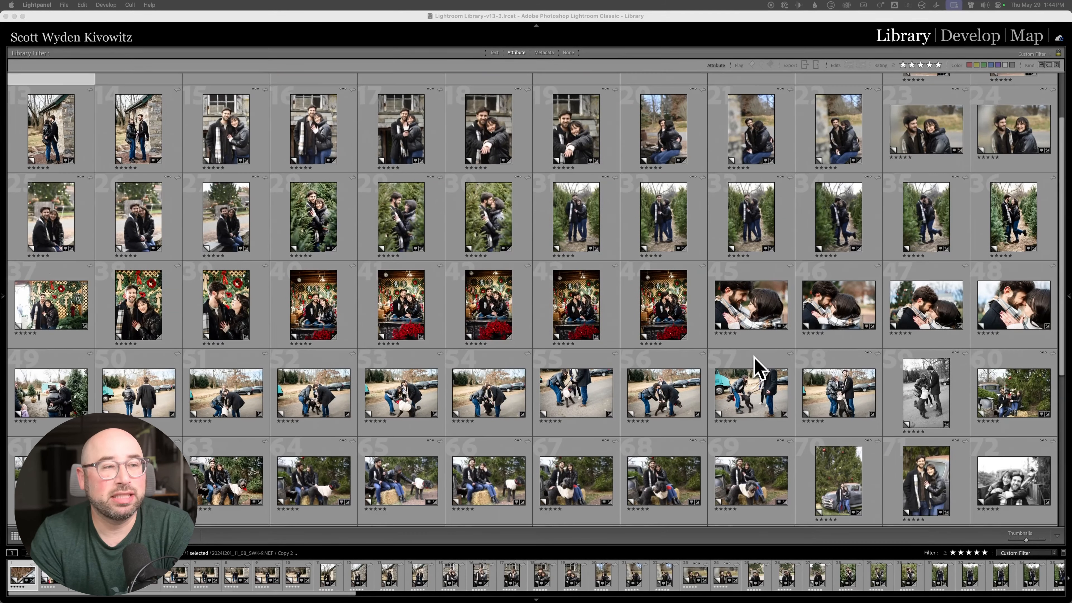
scroll(756, 365, "down", 5)
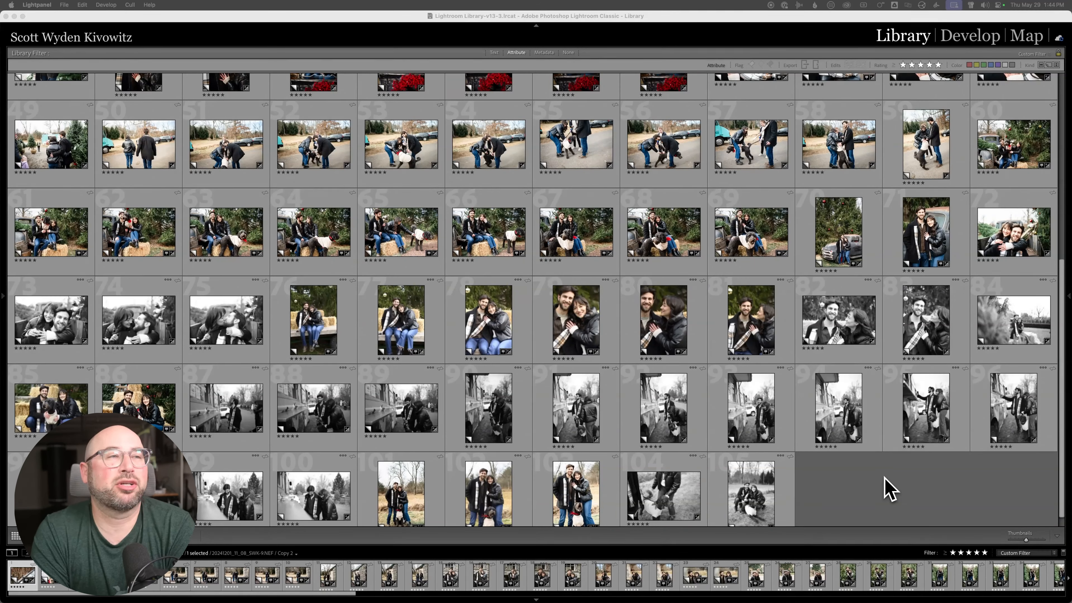
left_click(749, 221)
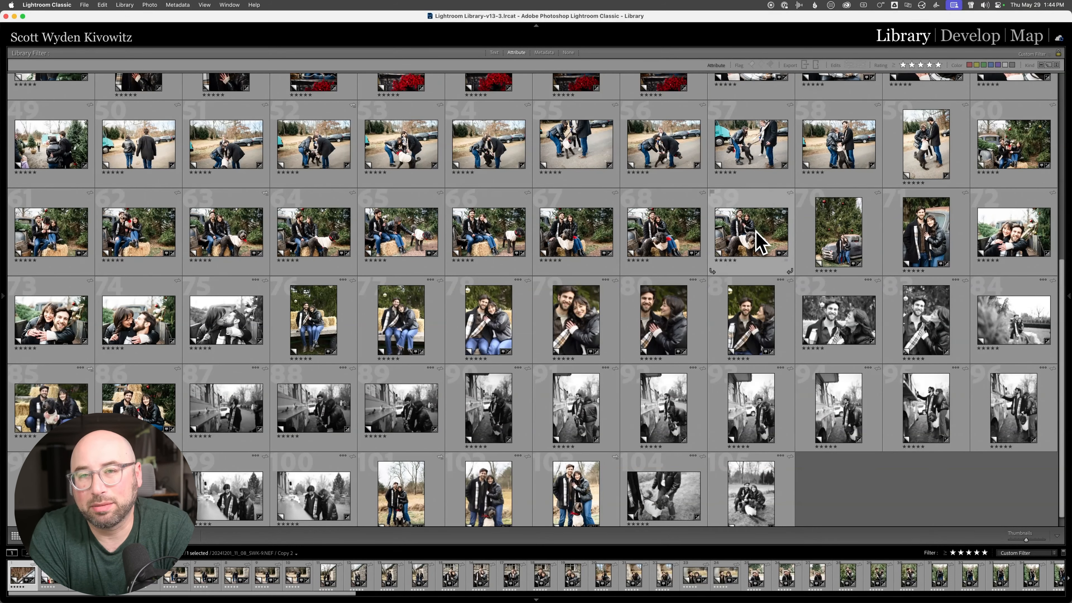
key("d")
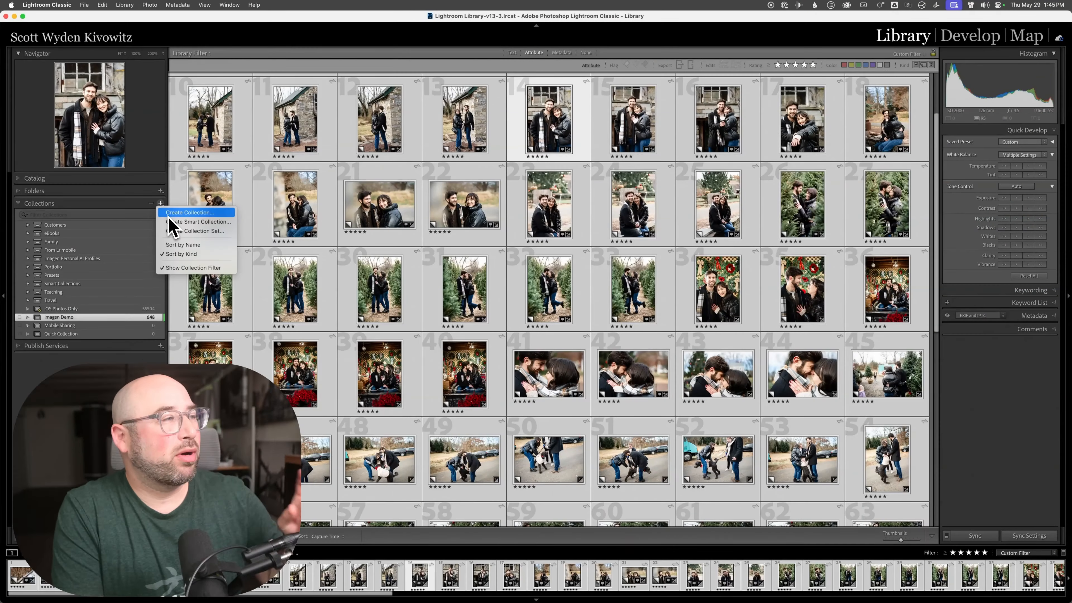
- Create a collection named Imagen Demo 2 from the selected photos, including them as new virtual copies
left_click(175, 227)
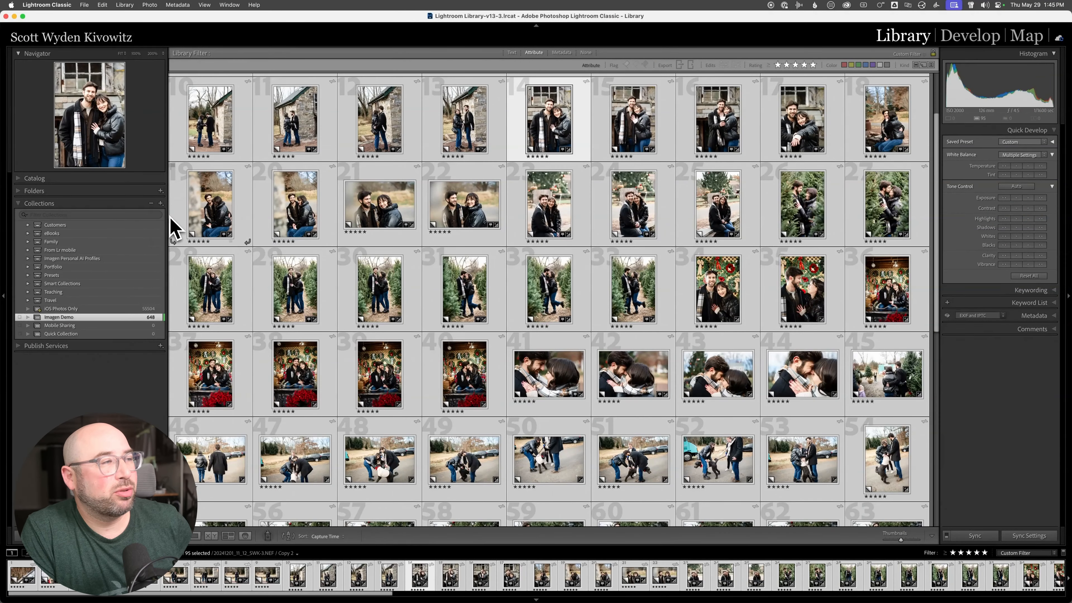
key("super+n")
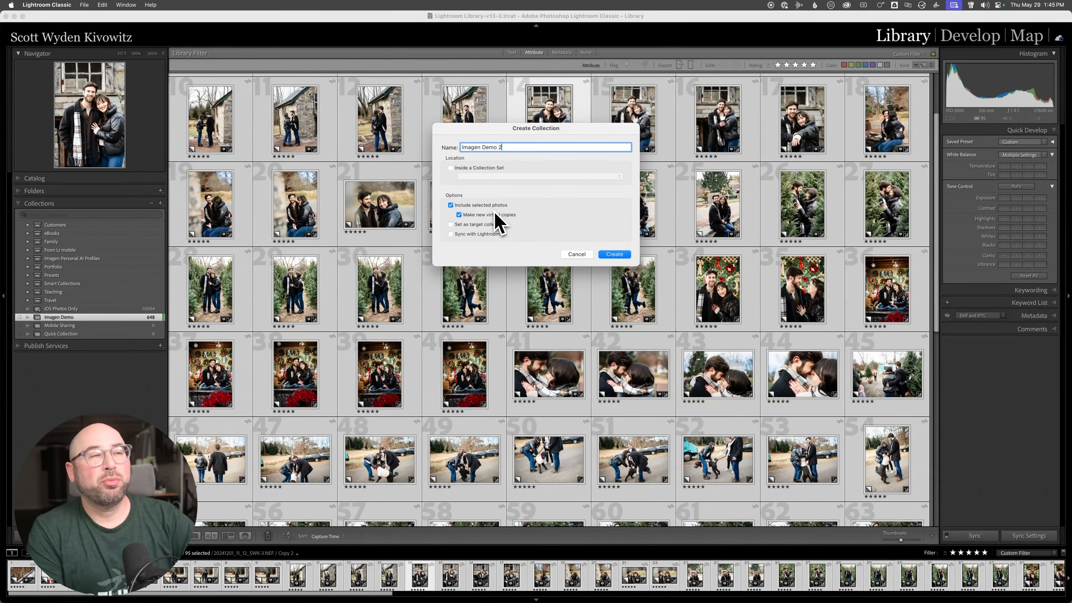
left_click(614, 254)
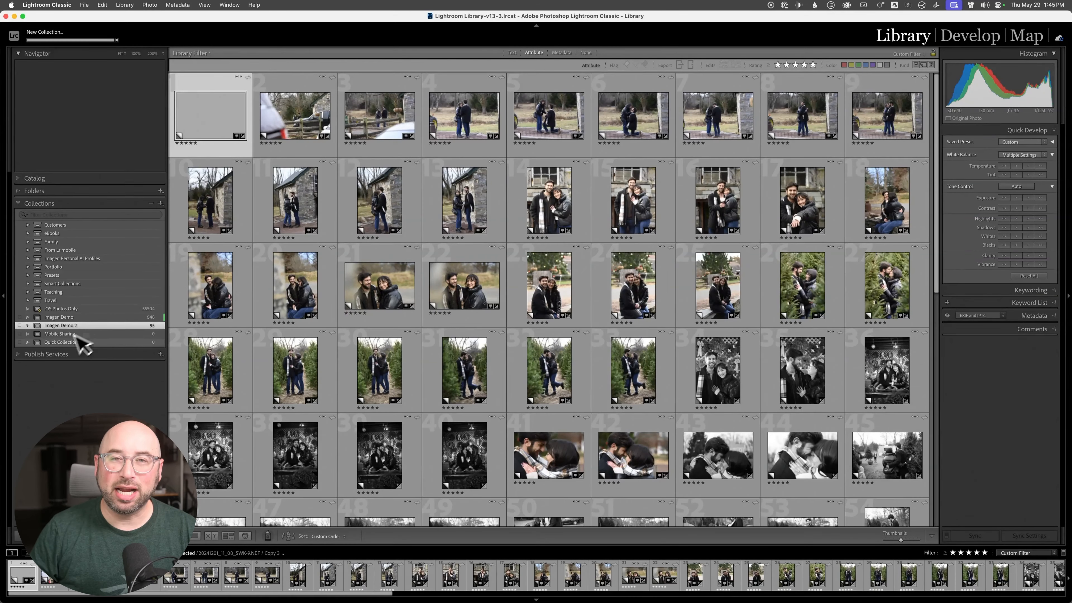
- Filter the Imagen Demo collection to five-star photos and inspect the couple portrait framed by blurred foreground branches in Develop, returning to the grid
left_click(130, 317)
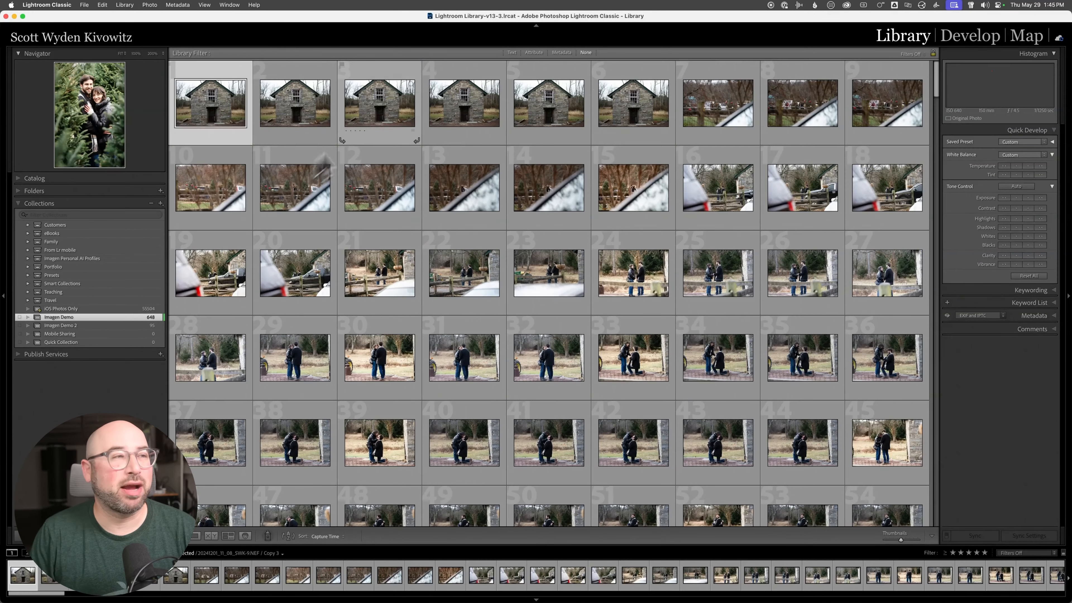
left_click(534, 52)
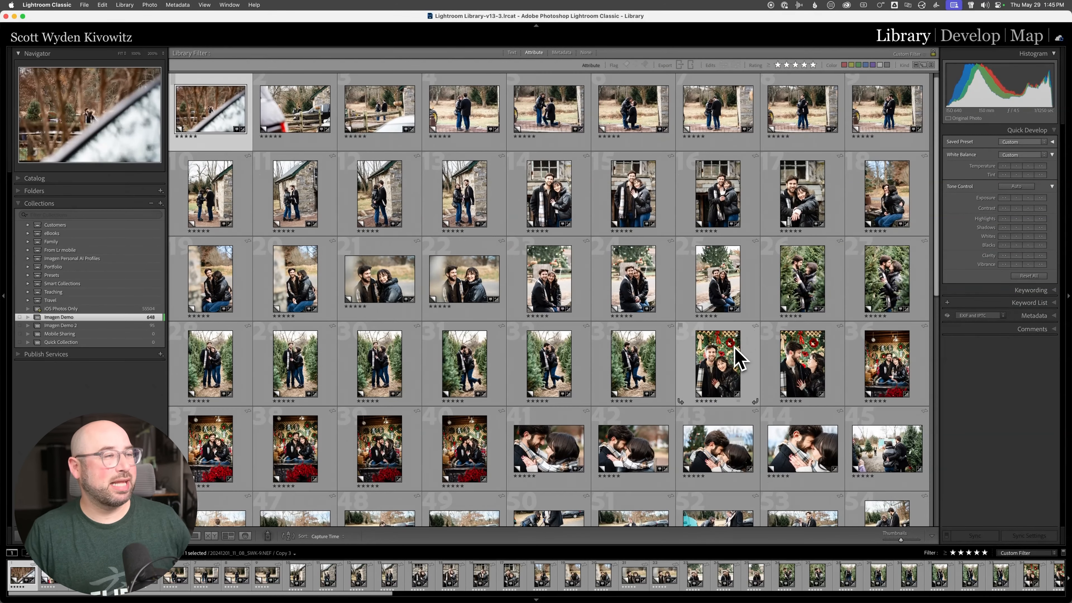
scroll(737, 359, "down", 10)
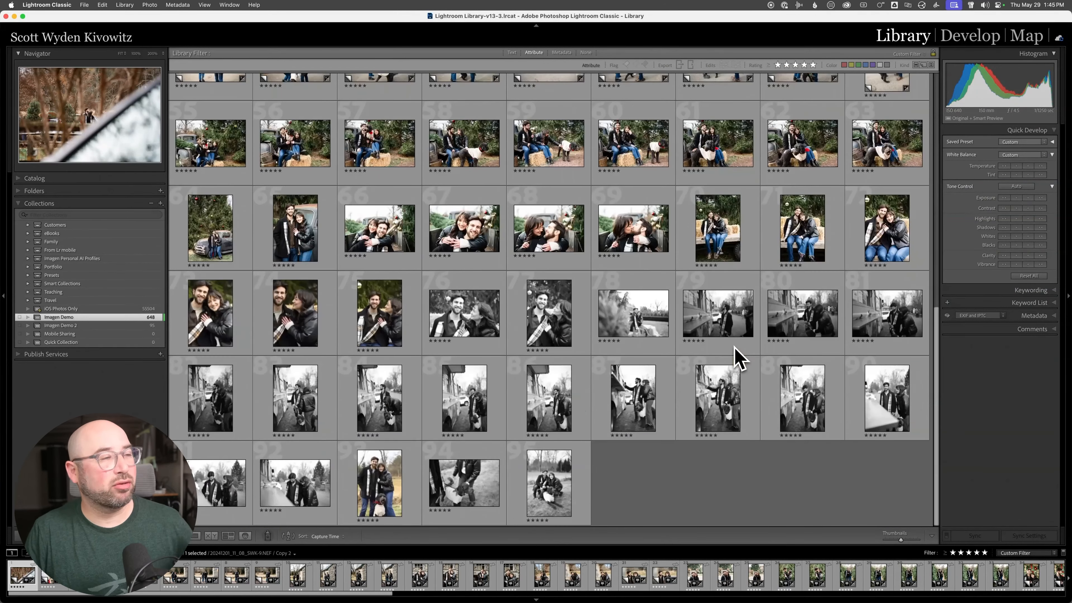
left_click(628, 331)
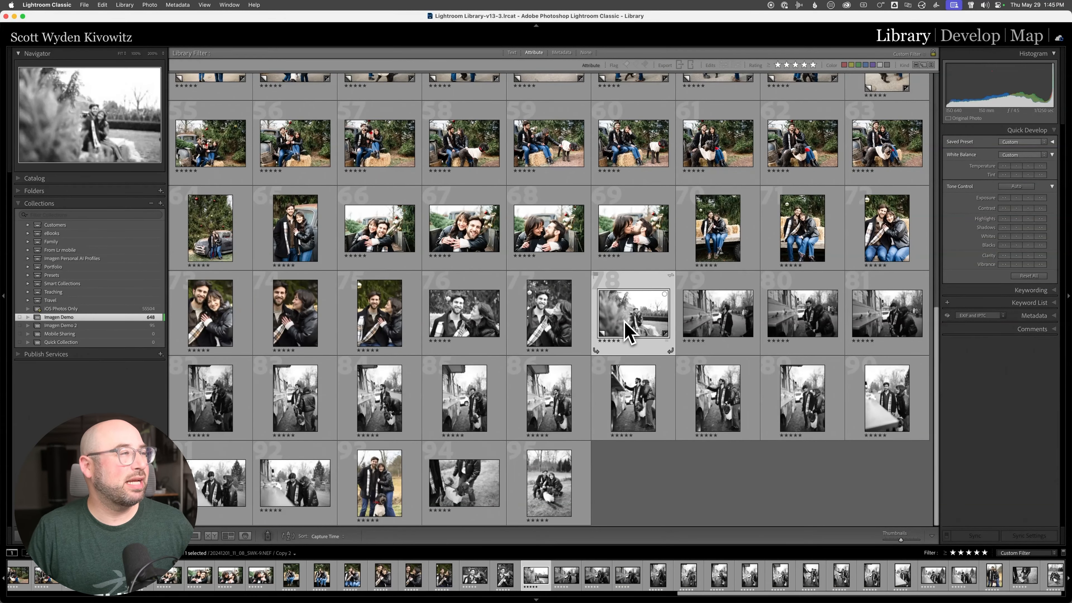
key("d")
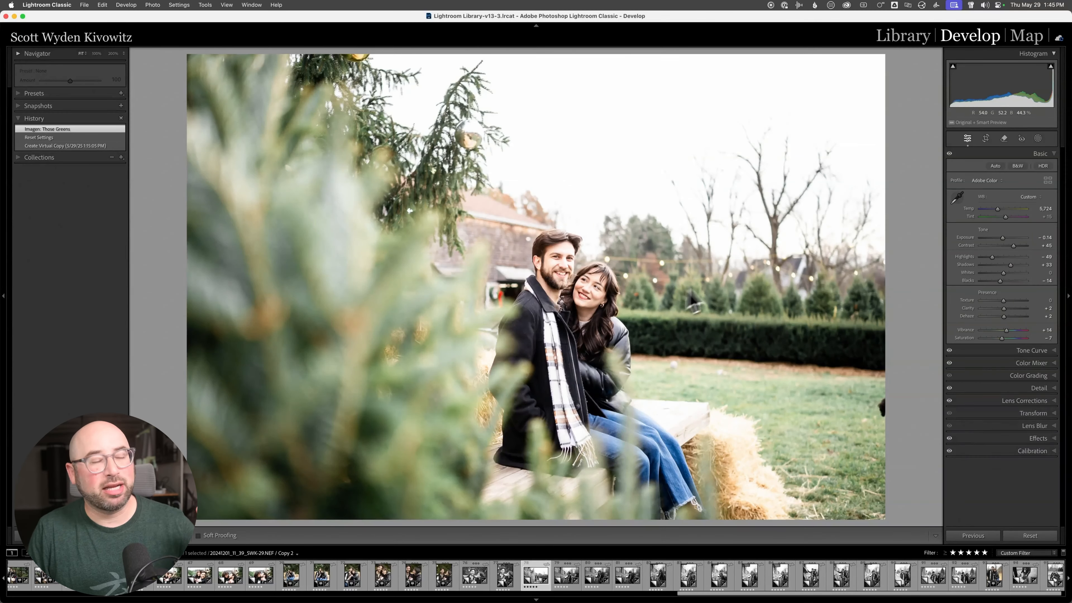
key("g")
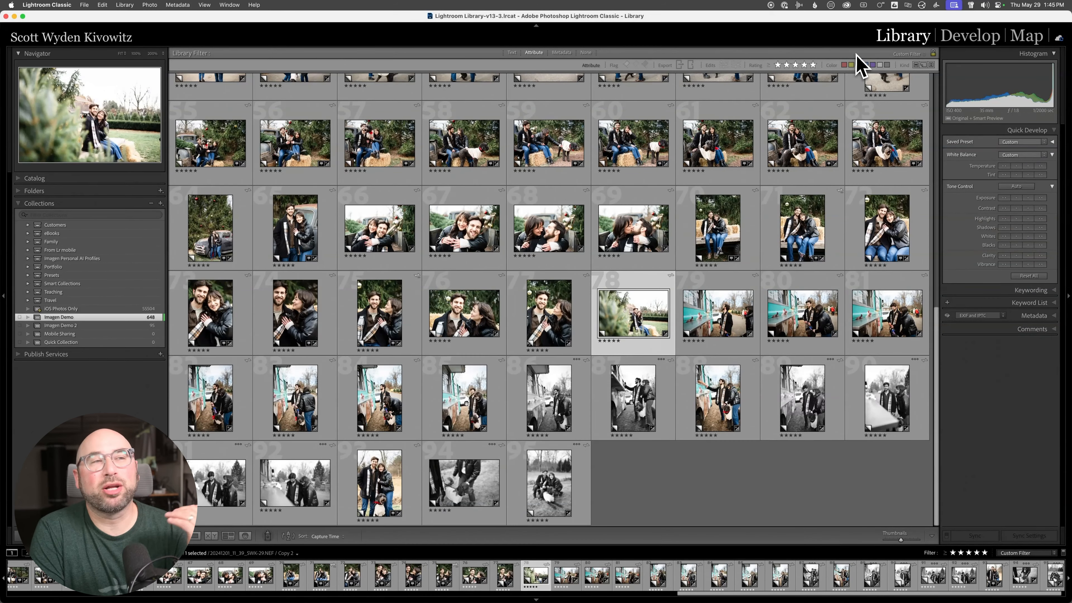
- View the Imagen Demo 2 virtual copies and return to the Imagen Demo collection with its five-star attribute filter shown
left_click(100, 335)
left_click(97, 326)
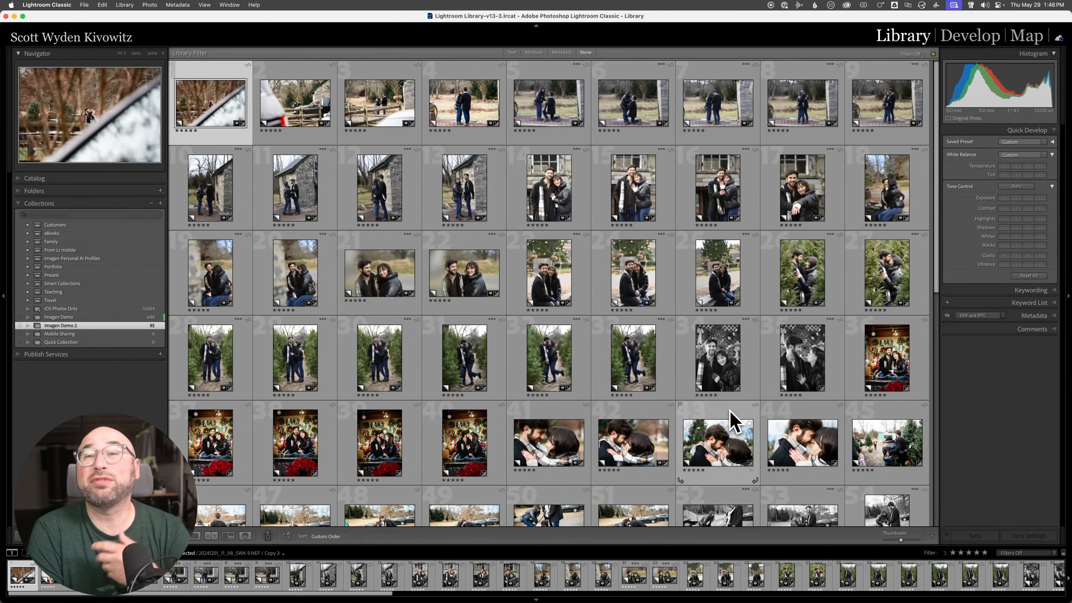
left_click(144, 319)
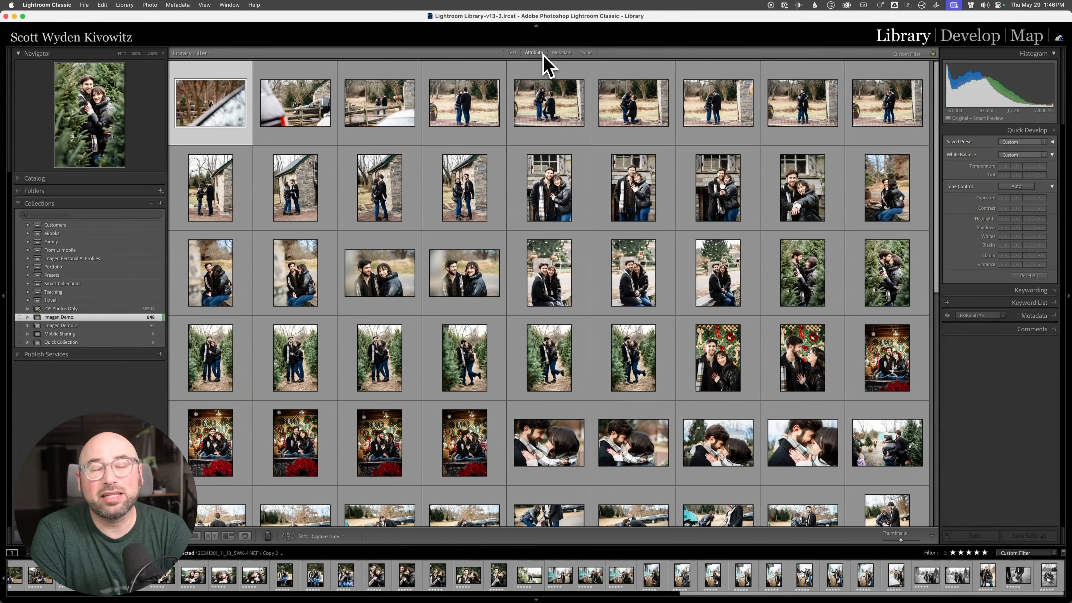
left_click(534, 53)
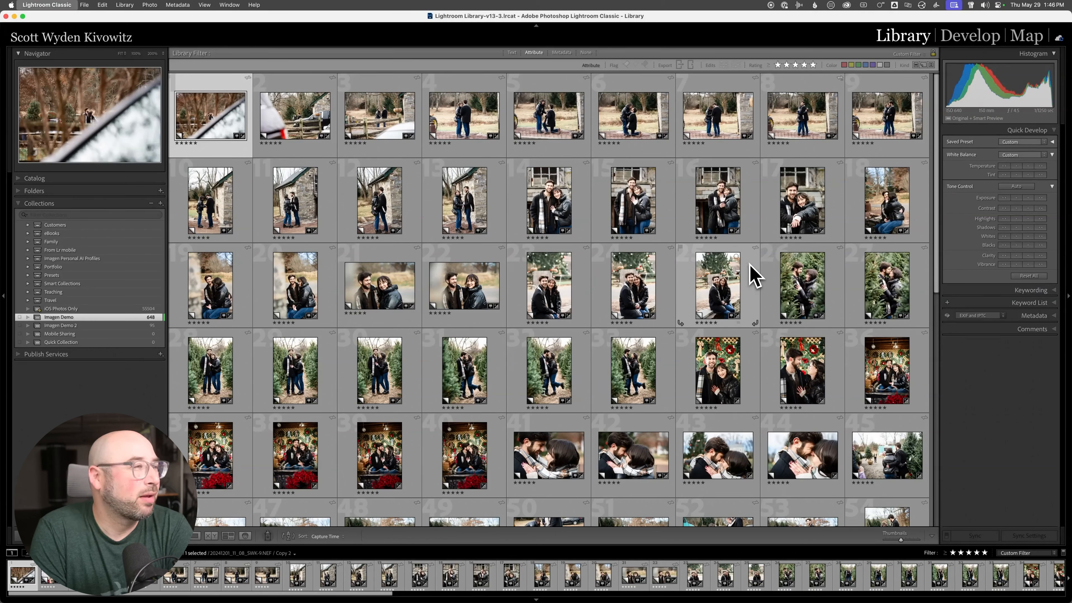
- Switch to Imagen and send the Imagen Demo project for editing again with the Hypersensitive Panchromatic AI profile
key("super+q")
left_click(628, 206)
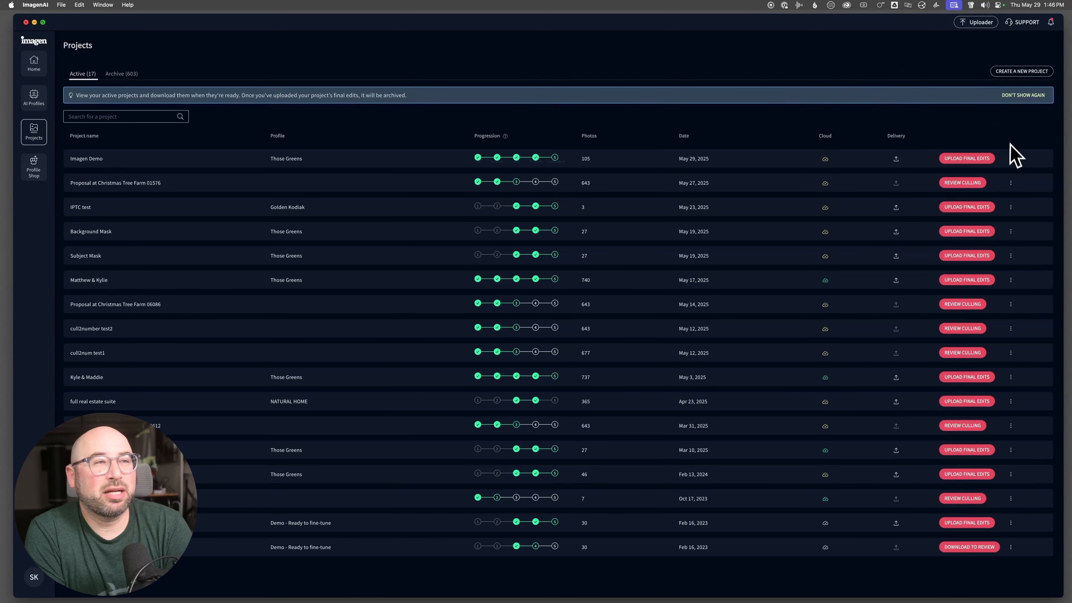
left_click(1011, 160)
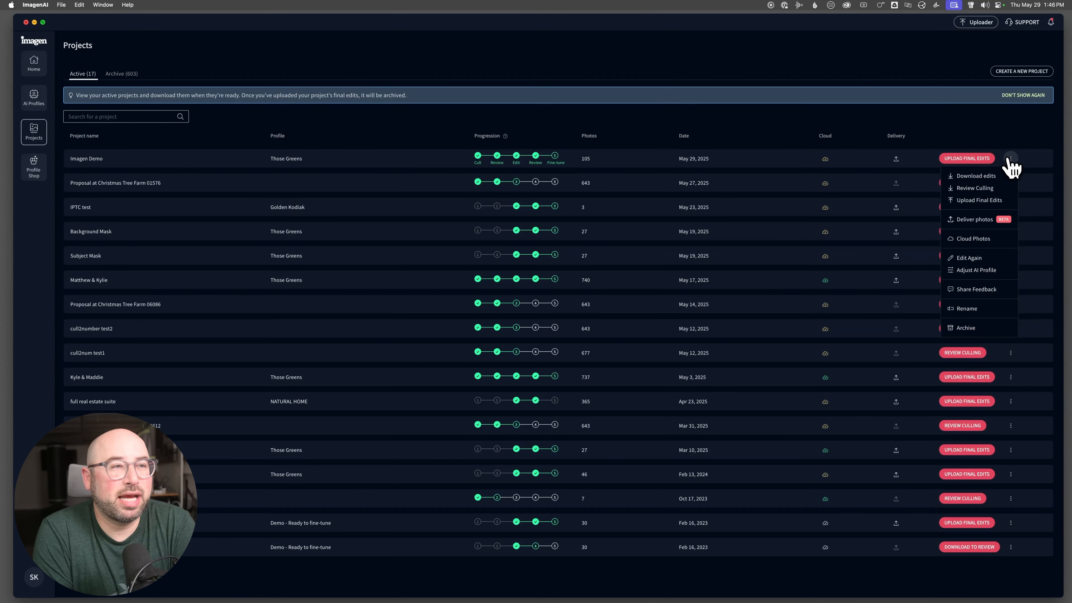
left_click(981, 268)
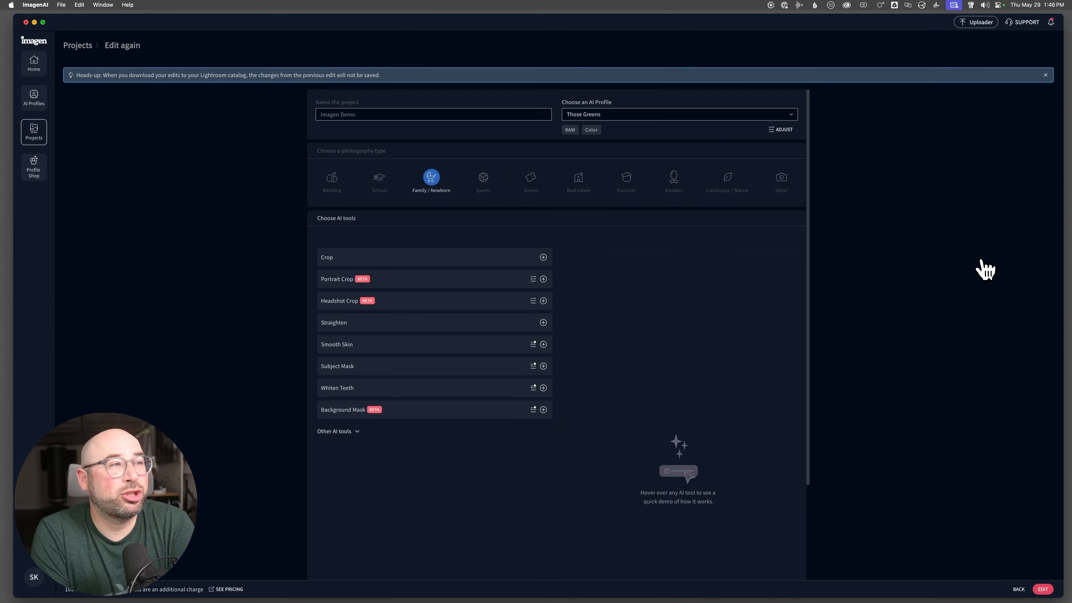
left_click(608, 119)
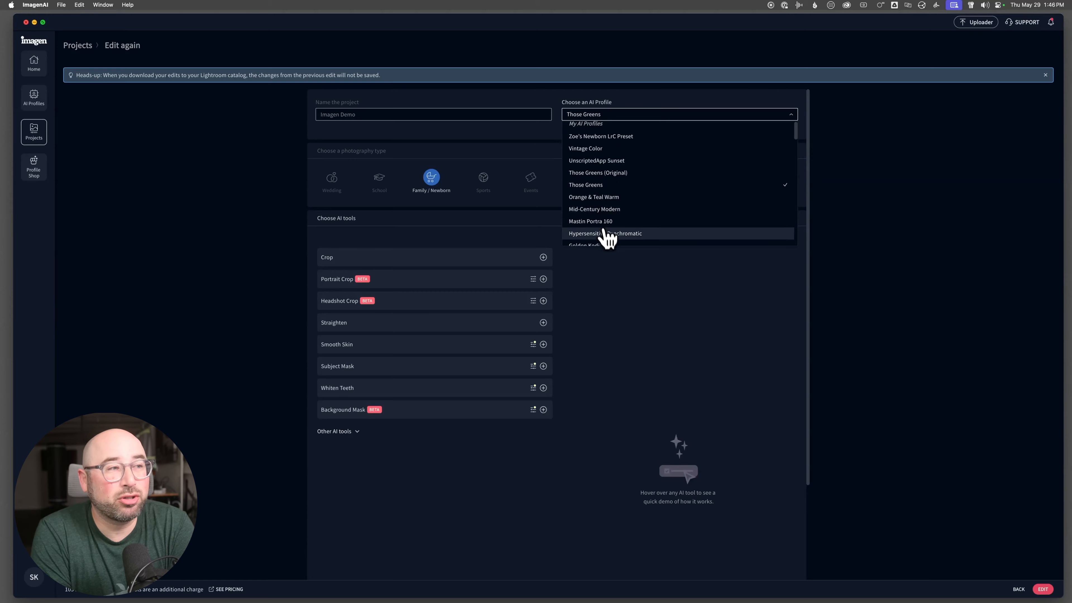
left_click(661, 235)
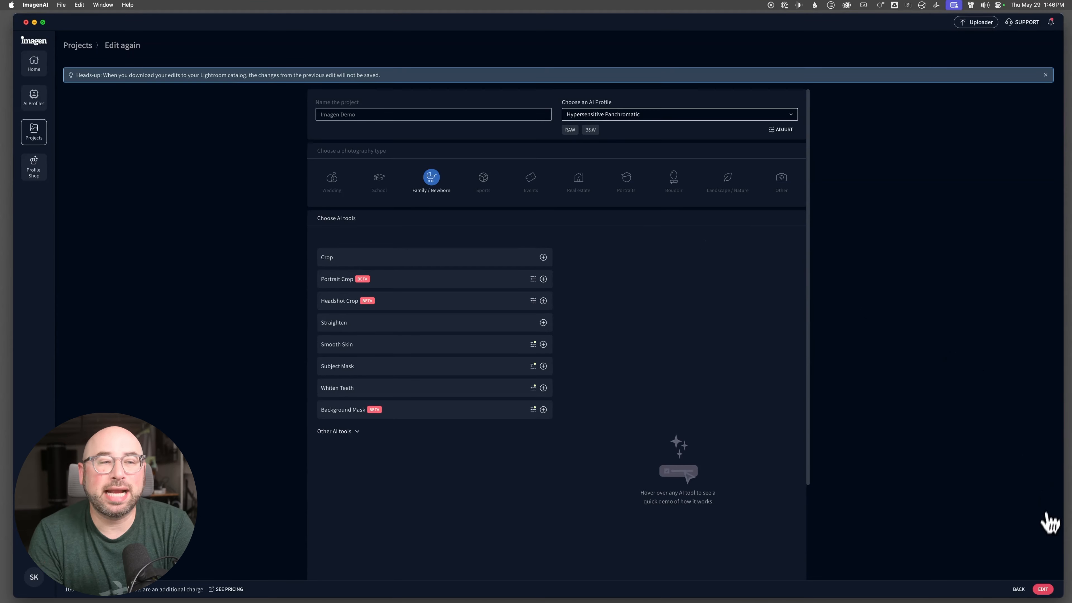
left_click(1042, 589)
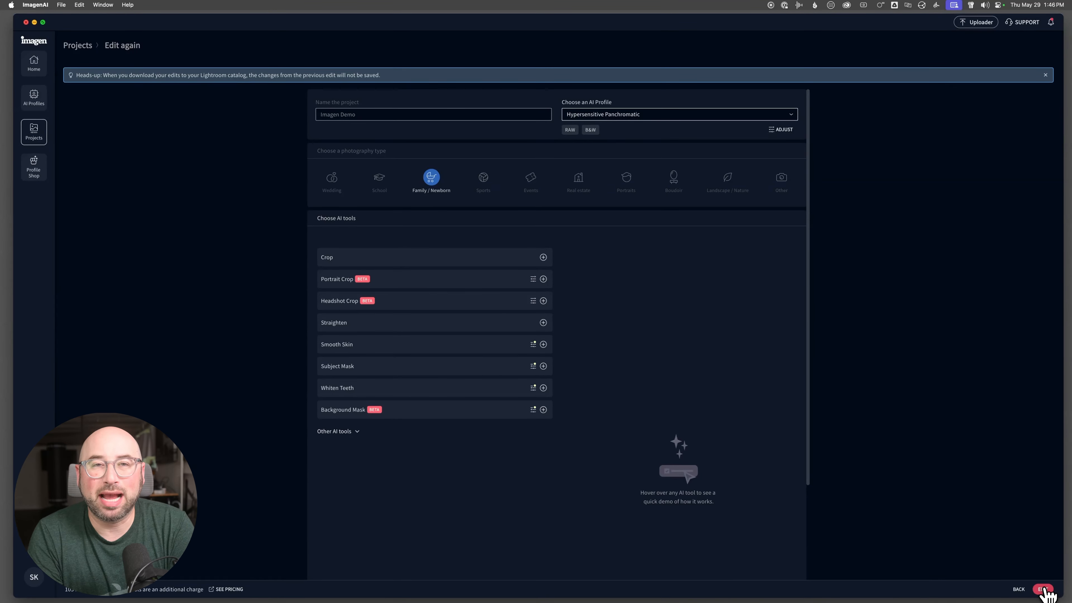